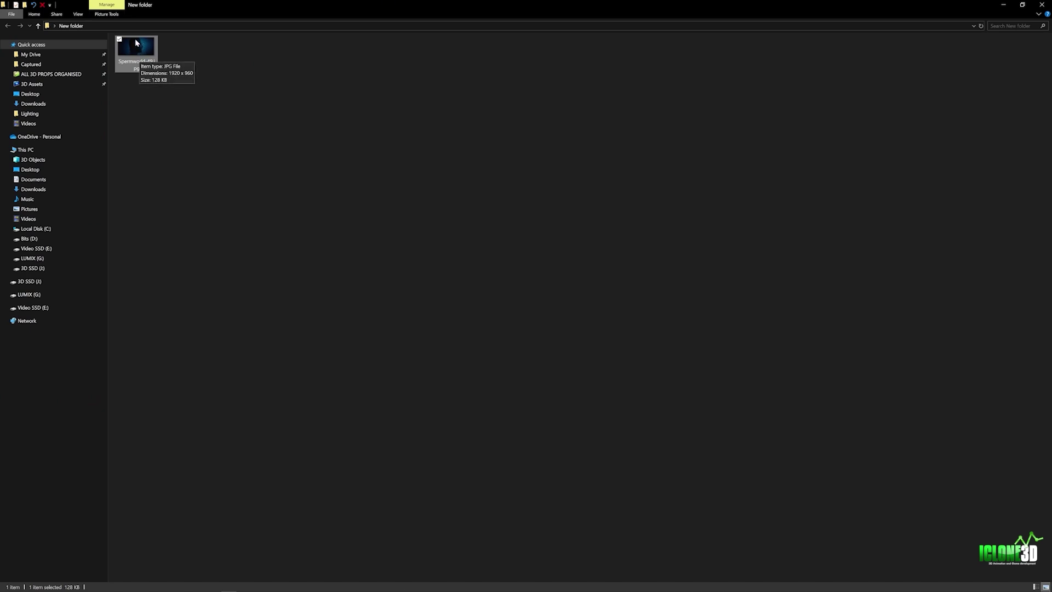
Drag the blue-lit portrait JPG from the folder into the iClone viewport as an image plane.
mouse_move(140, 50)
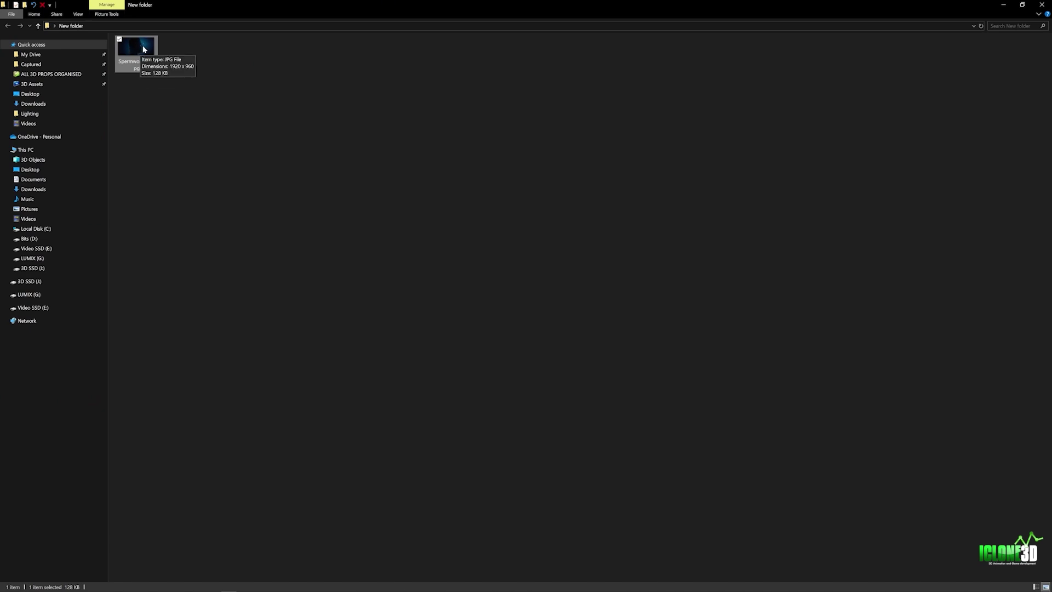
left_click_drag(143, 42, 463, 257)
key("alt+Tab")
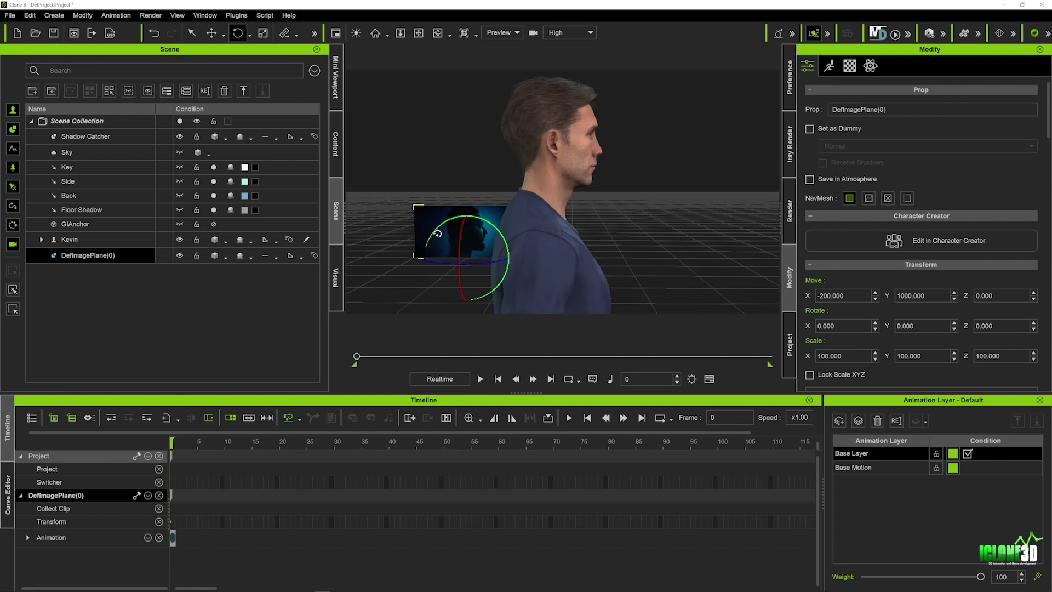
Scale the image plane up to about 350 and slide it right along X behind the character.
key("r")
left_click_drag(466, 257, 476, 128)
key("w")
left_click_drag(515, 258, 566, 247)
key("r")
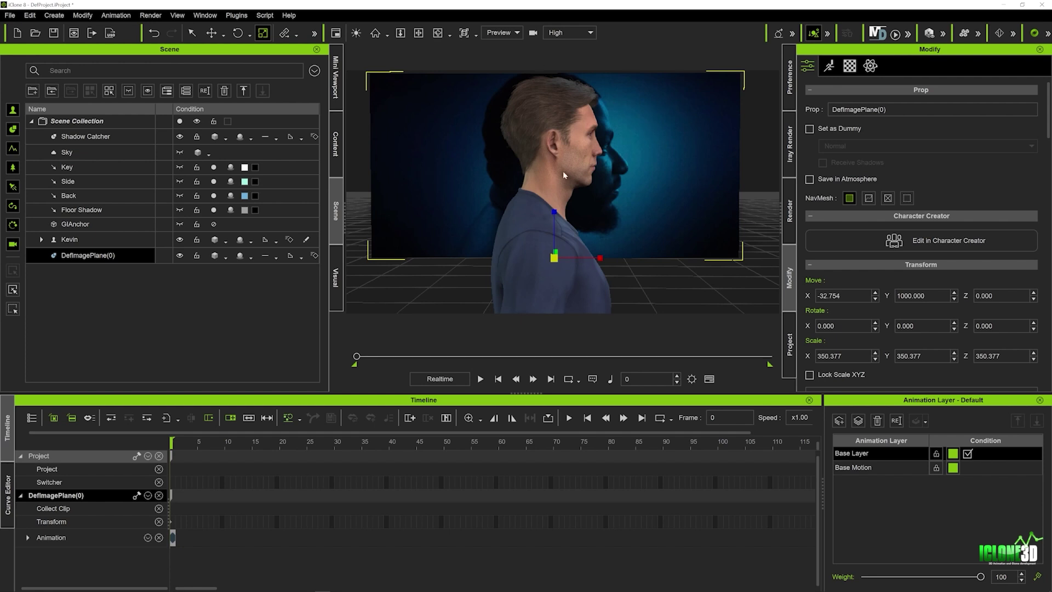
Add the Backdrop_02 prop from Content > Props around the character.
left_click(337, 152)
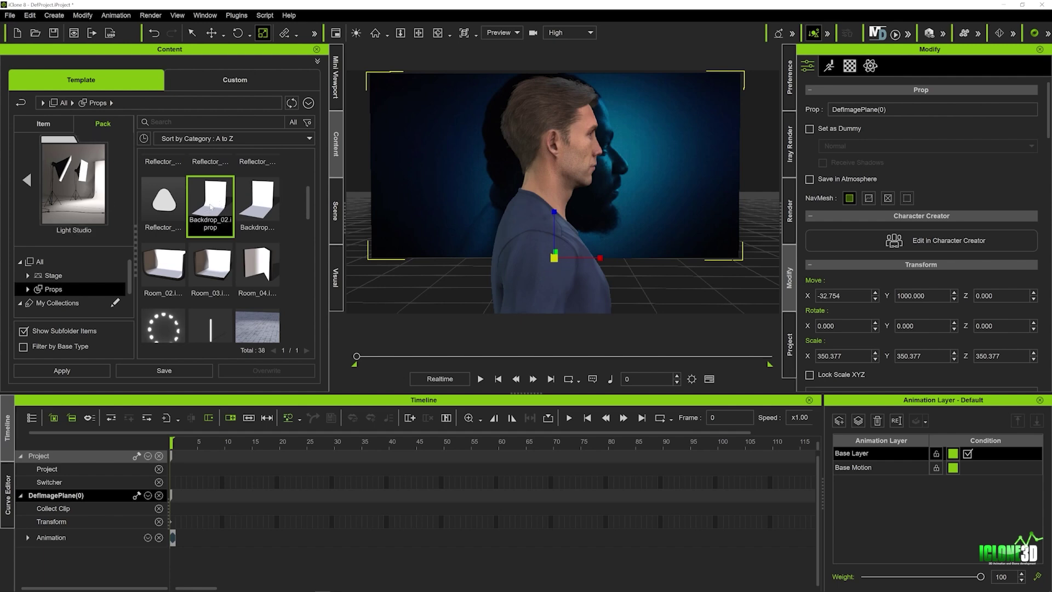
left_click_drag(212, 207, 575, 219)
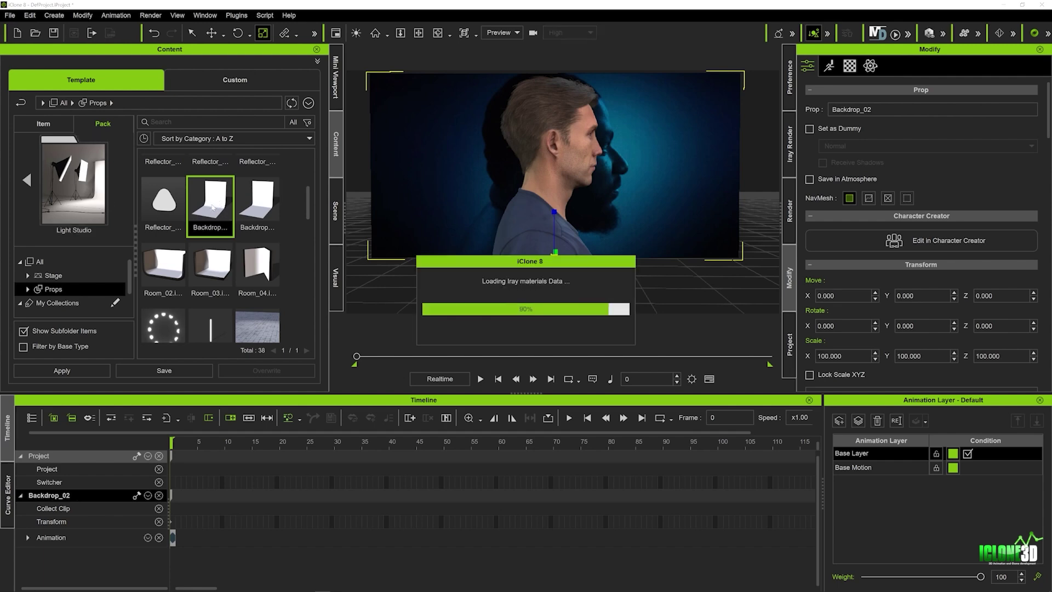
left_click(335, 211)
left_click(180, 271)
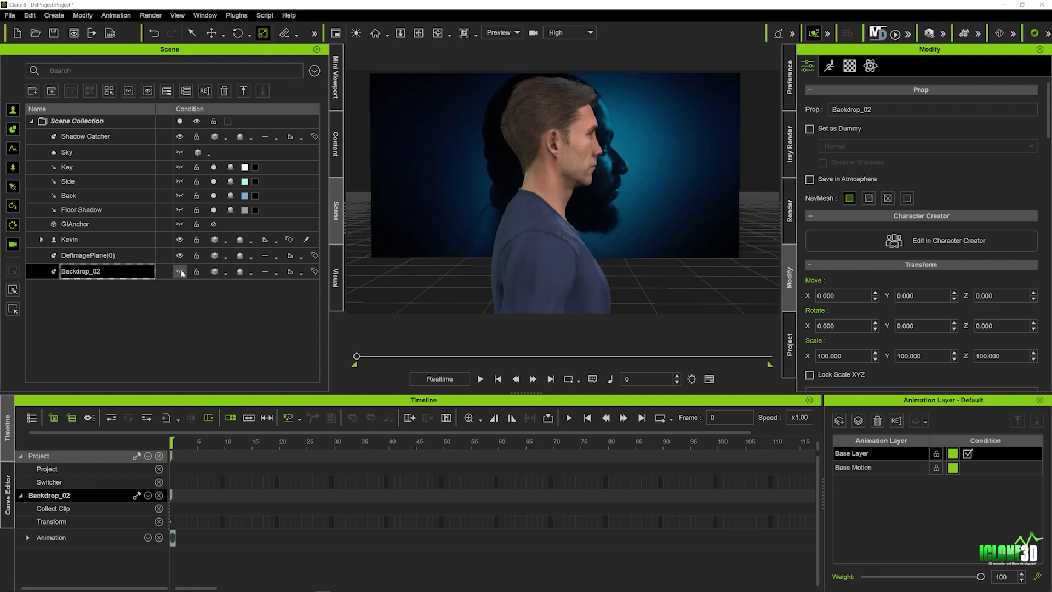
left_click(180, 271)
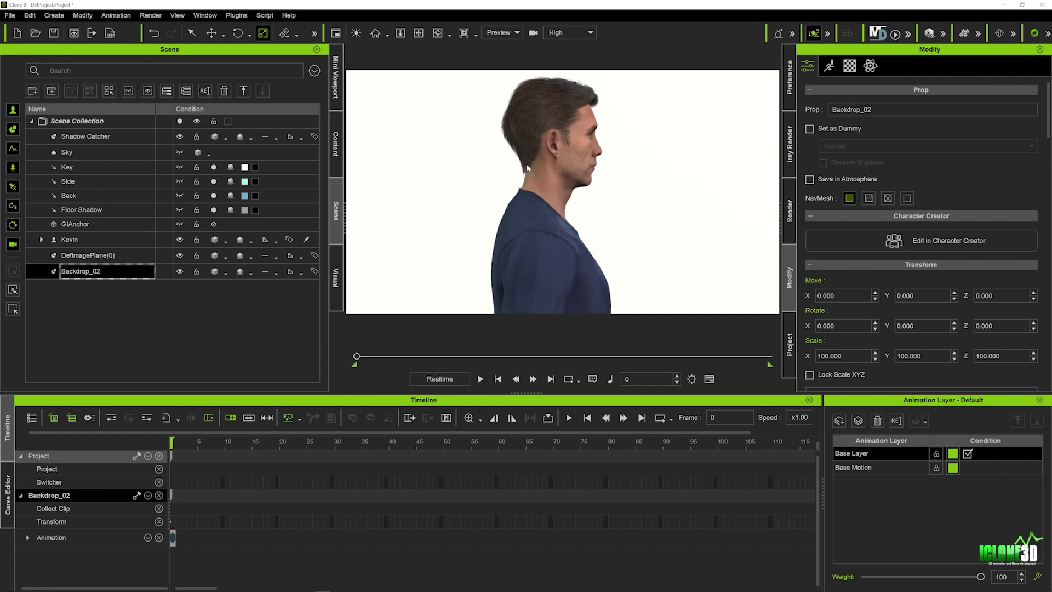
Move DefImagePlane(0) back to X 114.594, Y 298.450 behind the white backdrop.
scroll(604, 141, "down", 10)
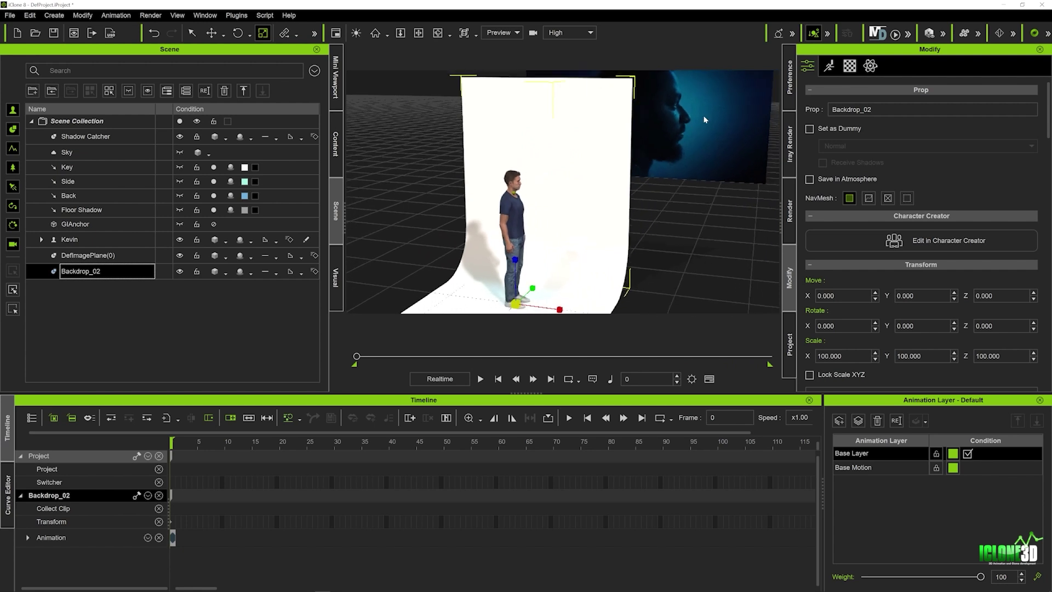
left_click(705, 119)
key("w")
left_click_drag(658, 176, 660, 242)
right_click_drag(660, 242, 726, 98)
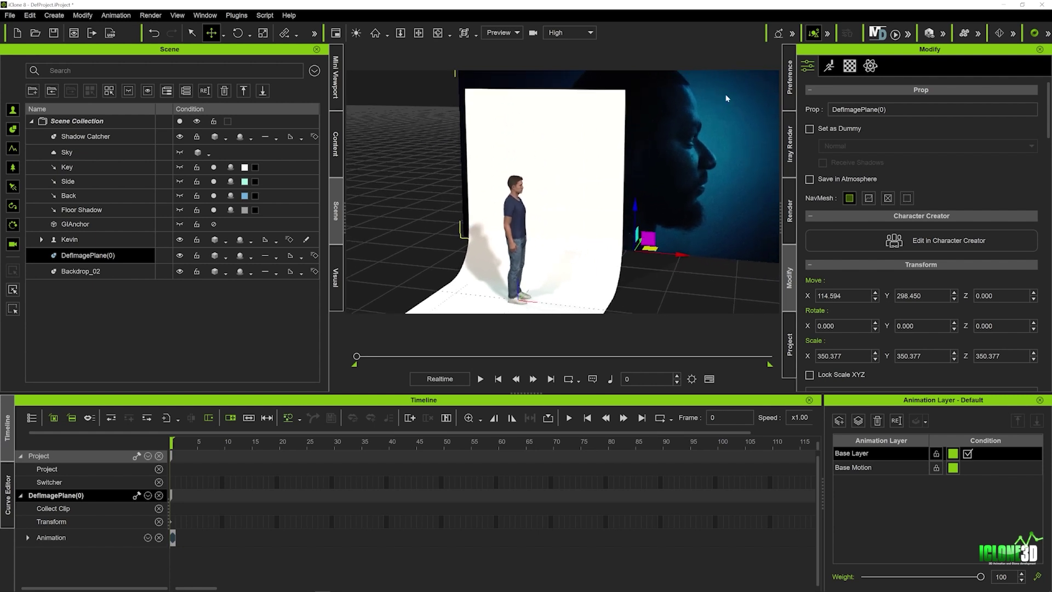
left_click(593, 121)
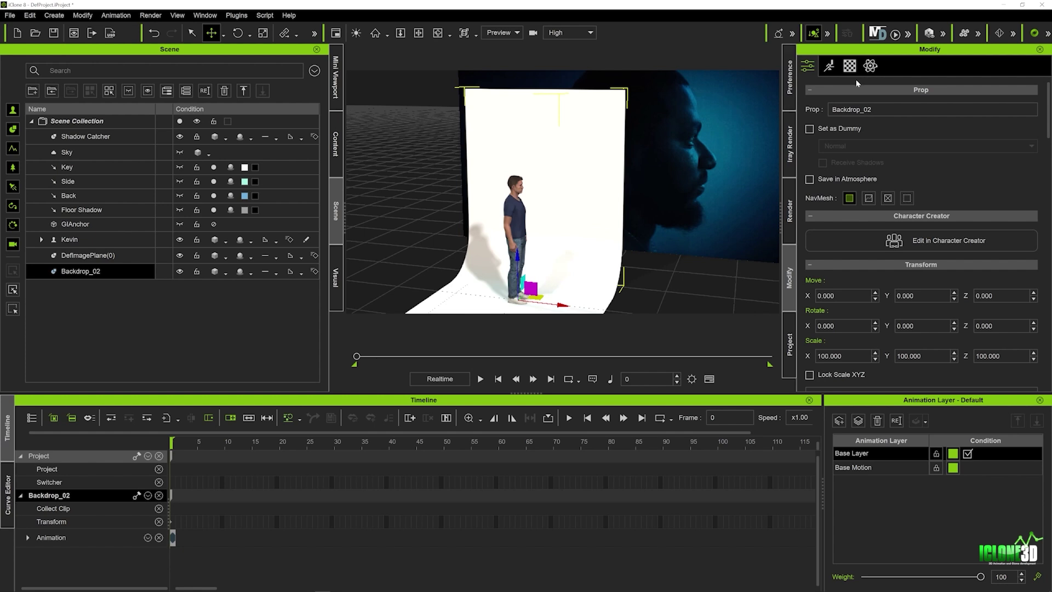
Set Backdrop_02's diffuse colour to deep blue #002e4f, sampled from the portrait image.
left_click(849, 66)
scroll(820, 219, "down", 5)
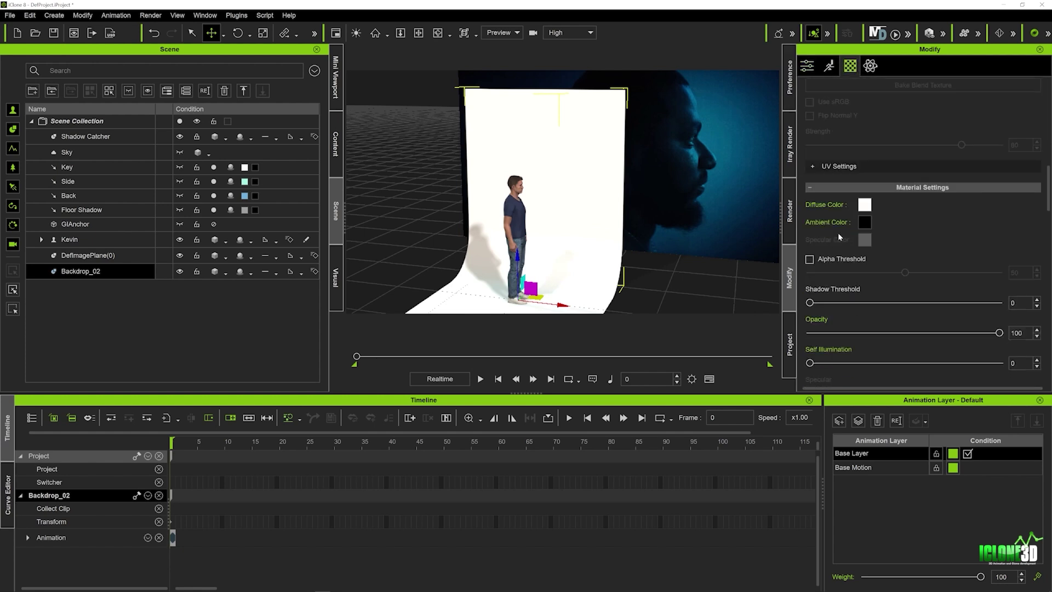
left_click(865, 205)
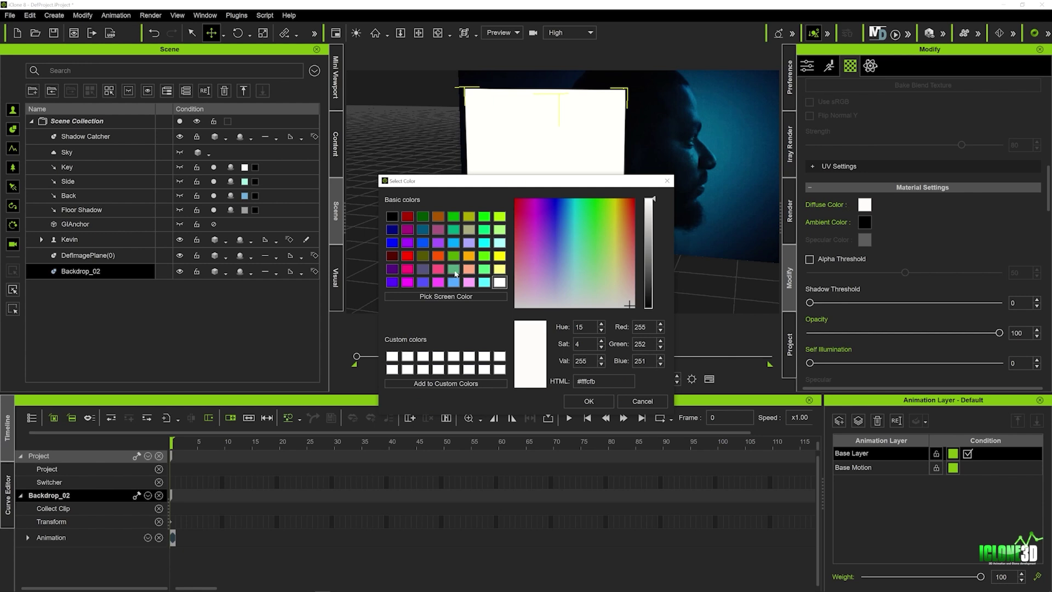
left_click(442, 298)
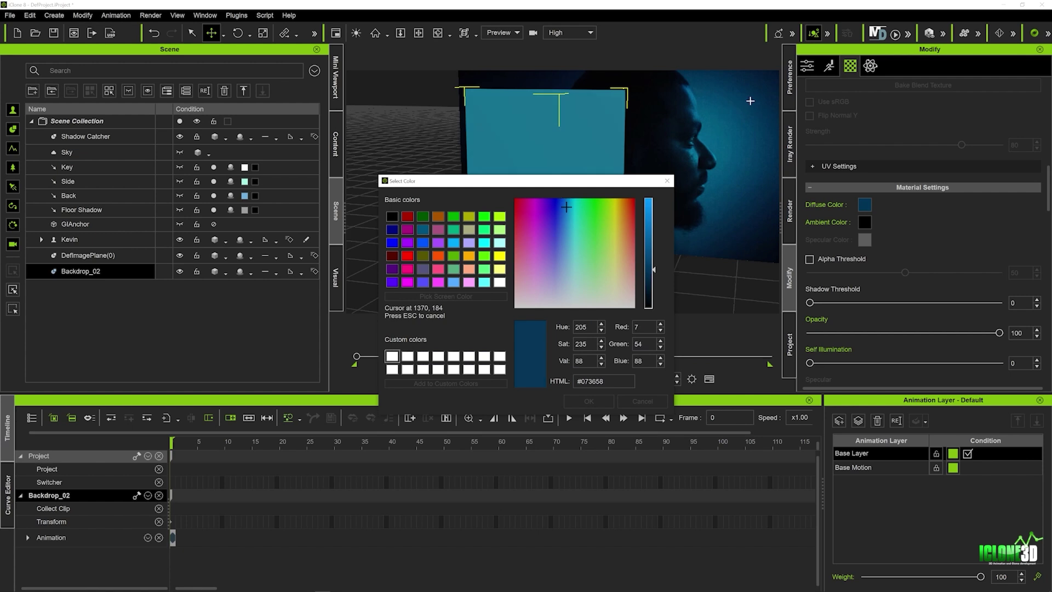
left_click(755, 103)
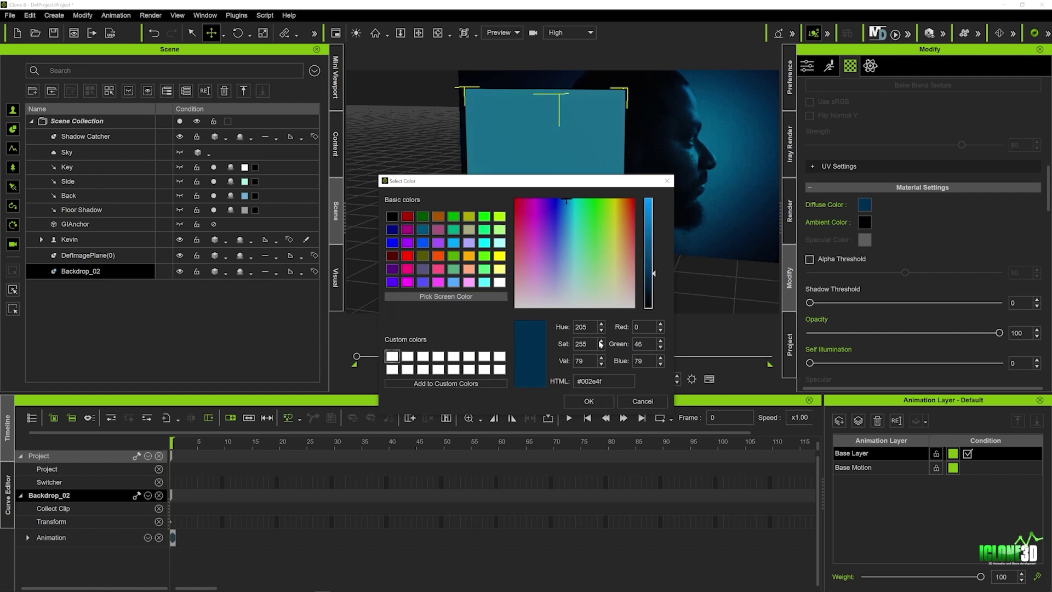
left_click(589, 401)
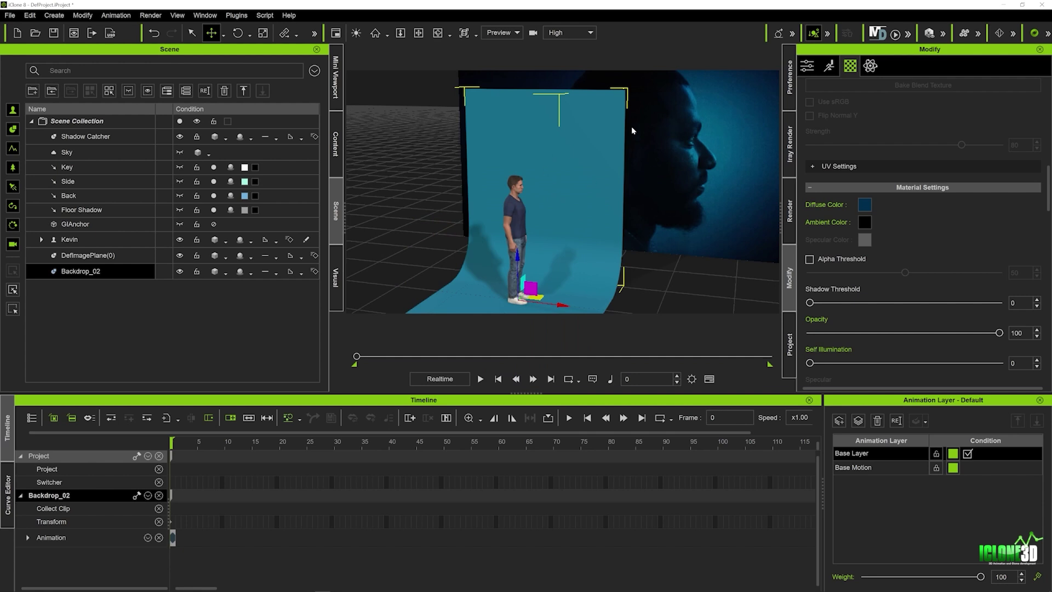
scroll(573, 202, "up", 5)
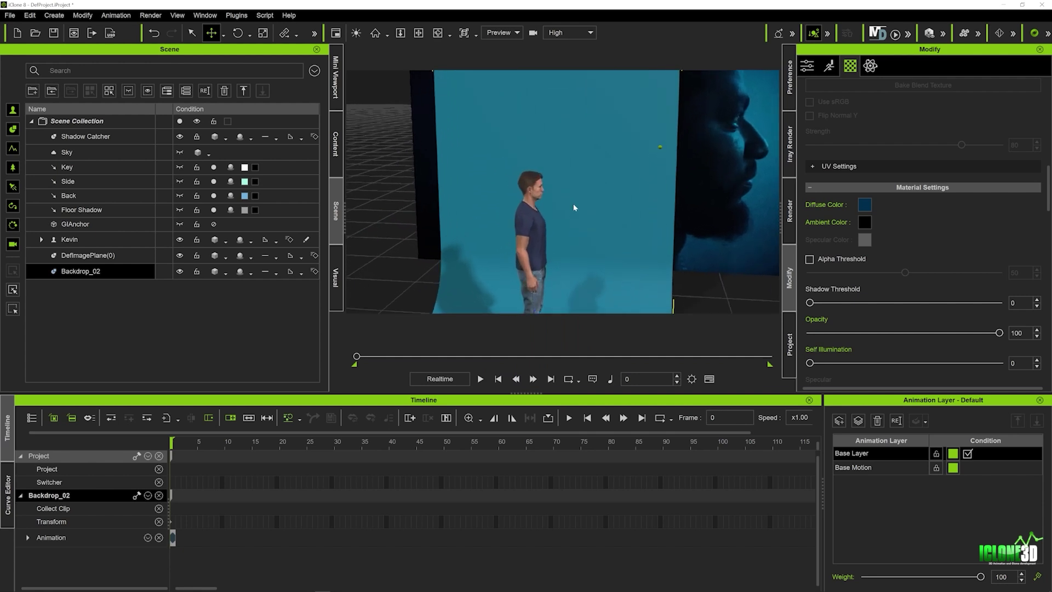
middle_click_drag(573, 202, 669, 157)
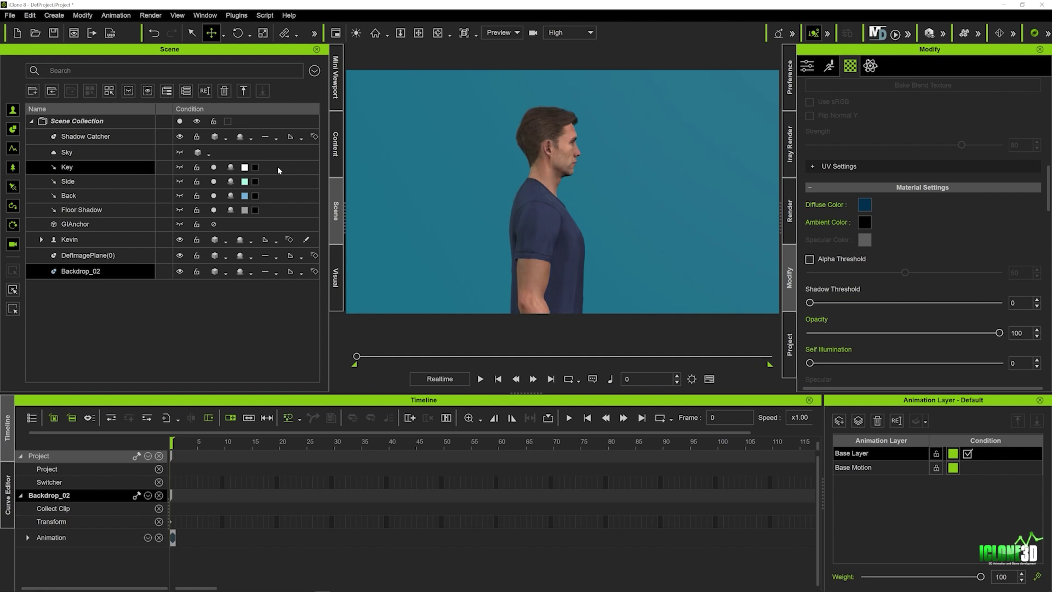
Turn off the Key, Side and Back lights and deactivate image based lighting.
left_click(112, 165)
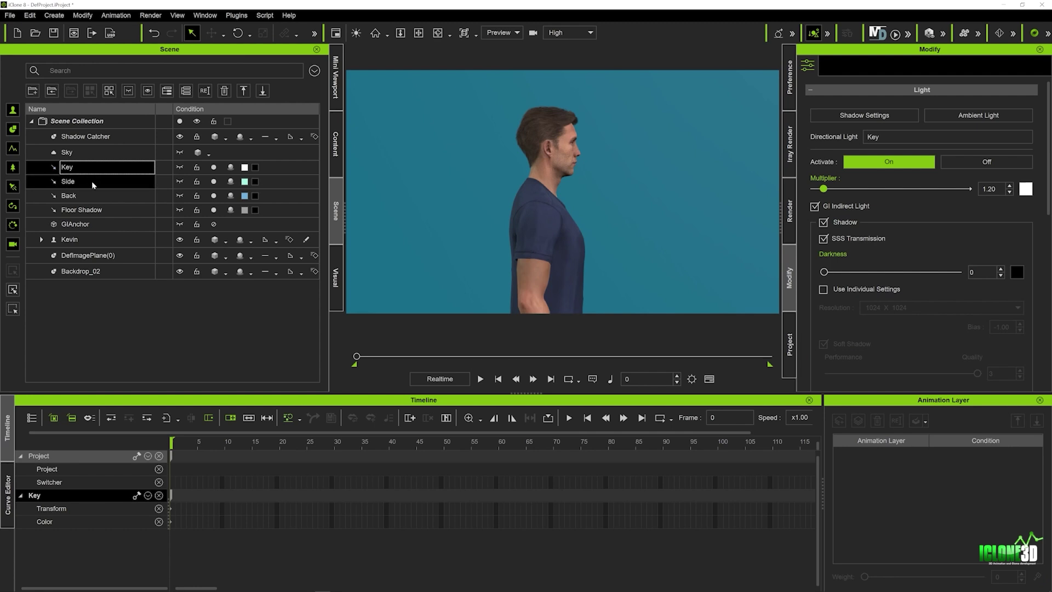
left_click(85, 196, "shift")
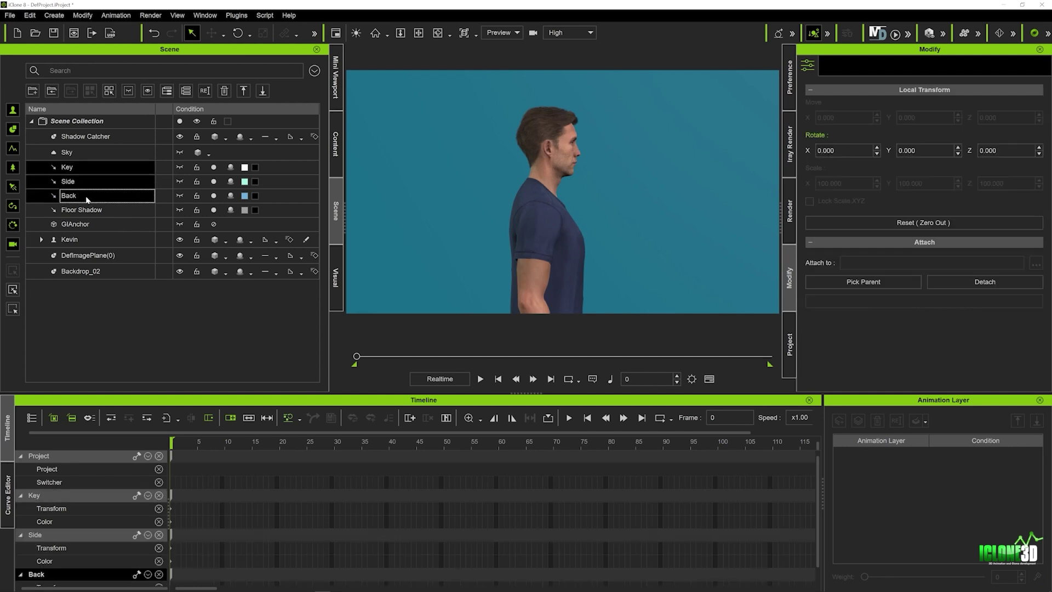
left_click(213, 167)
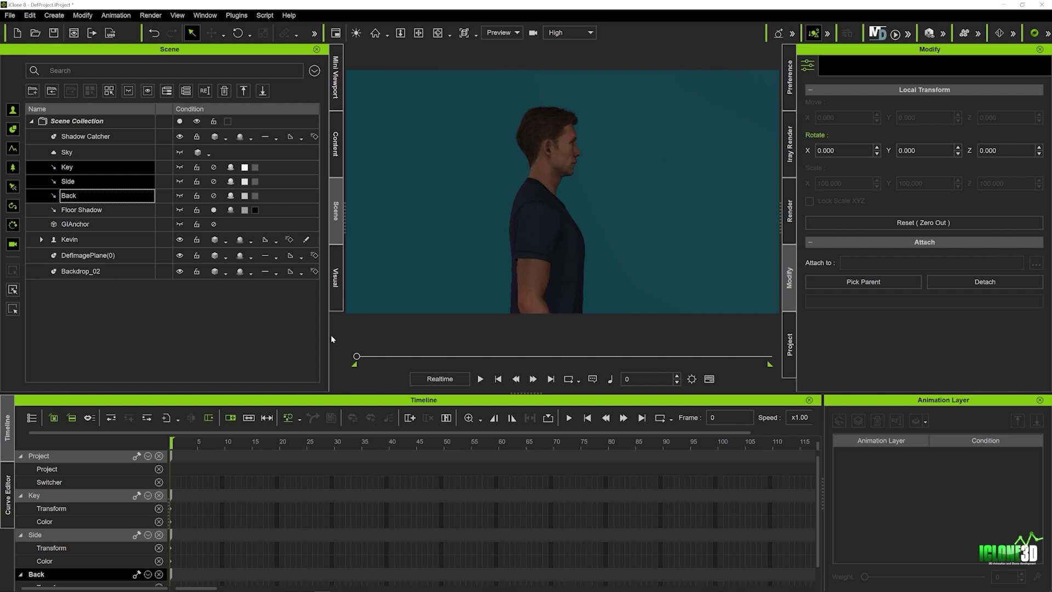
left_click(336, 291)
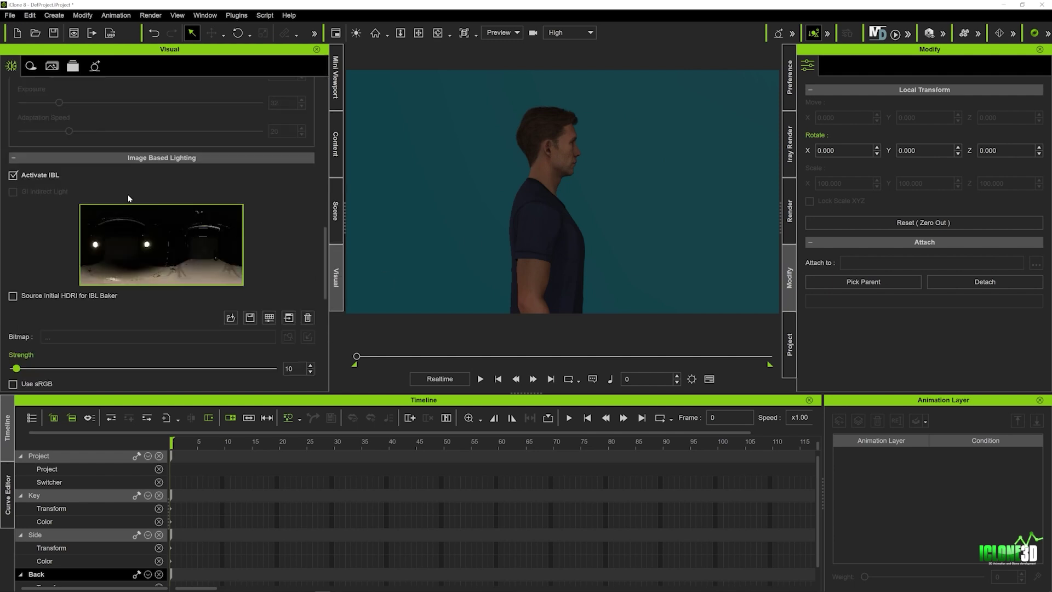
left_click(13, 176)
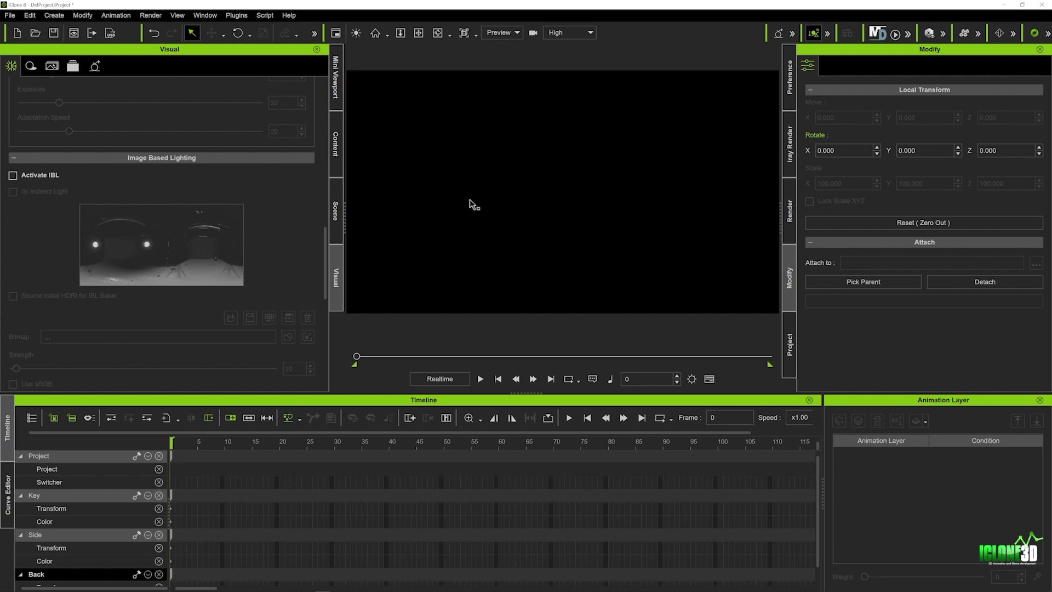
Add a spotlight and move it beside the character's head, using Auxiliary Light temporarily.
left_click(53, 15)
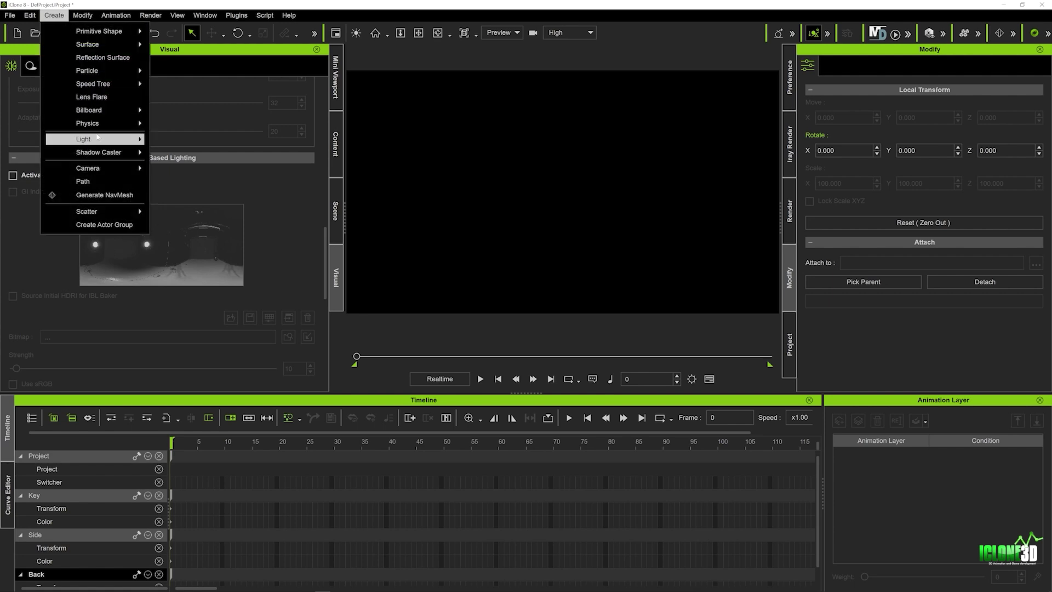
mouse_move(93, 139)
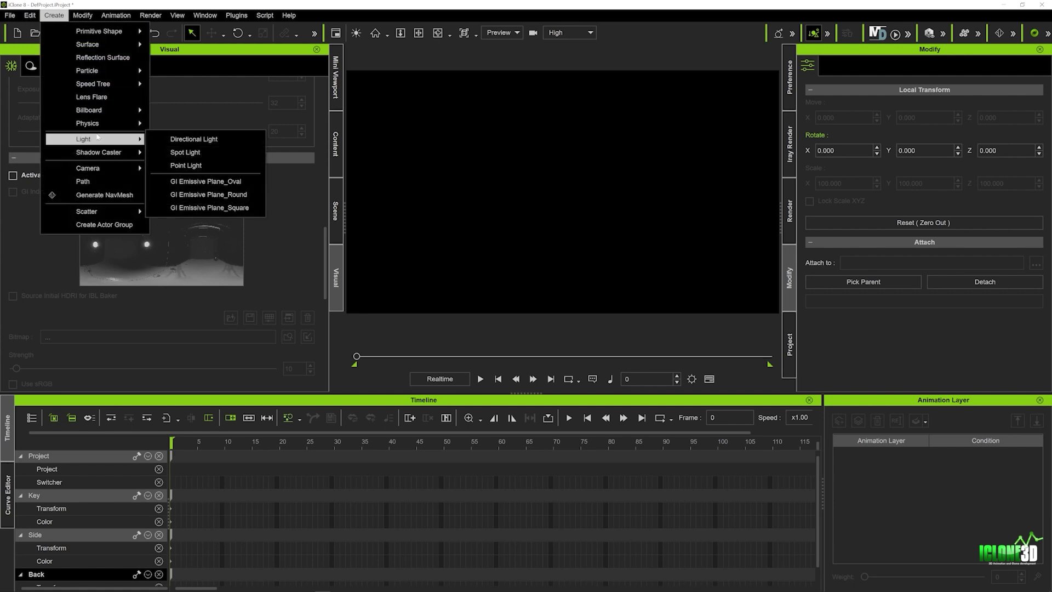
left_click(184, 152)
key("w")
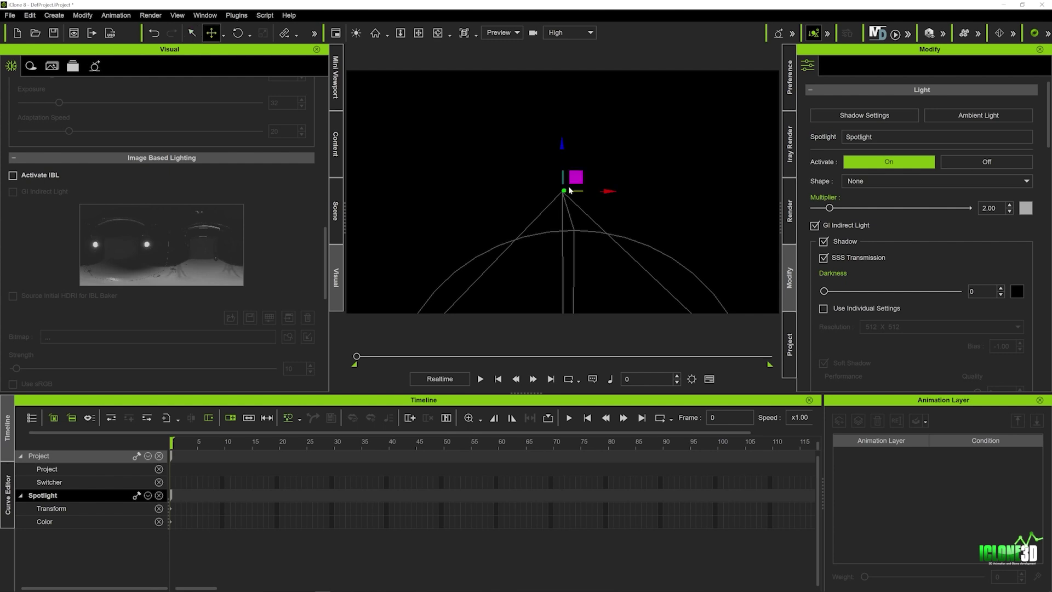
left_click(355, 35)
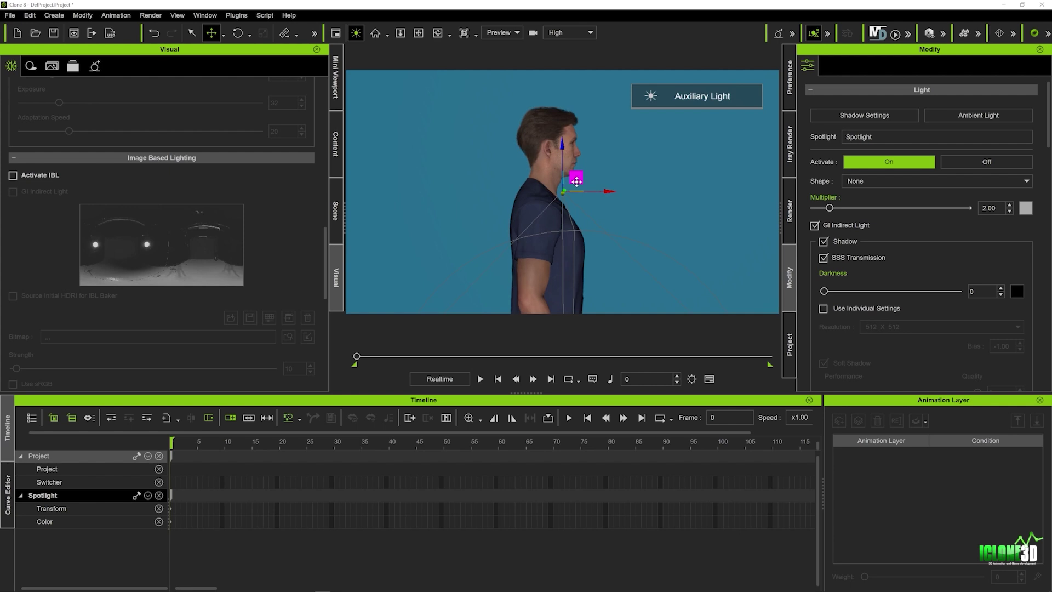
scroll(575, 175, "down", 5)
left_click_drag(663, 165, 541, 257)
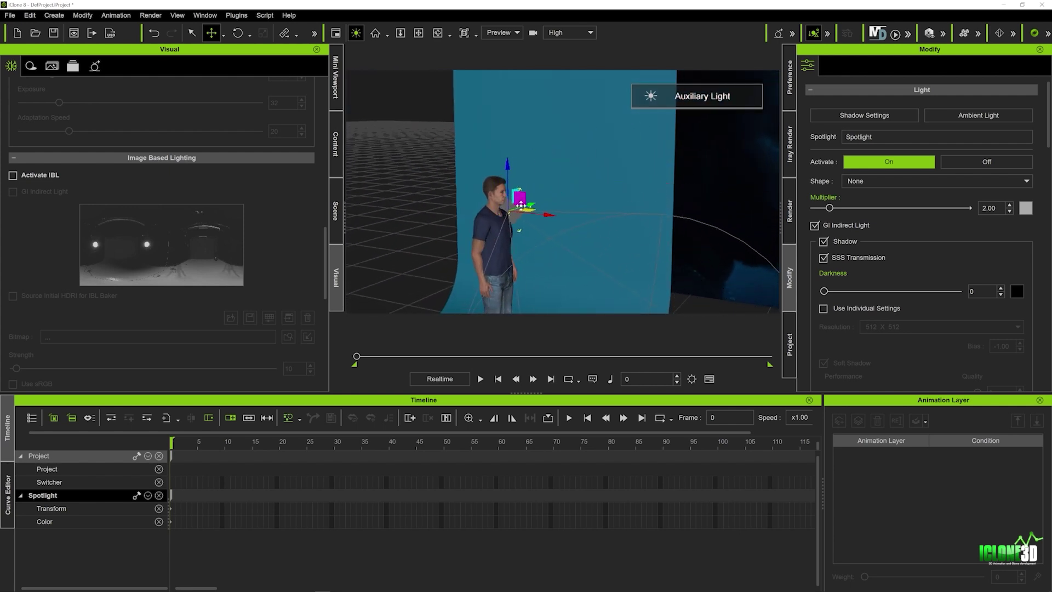
left_click(356, 33)
left_click_drag(518, 219, 501, 205)
Rotate the spotlight so its cone aims at the character's profile from behind.
key("e")
right_click_drag(501, 205, 495, 204)
left_click_drag(488, 199, 484, 215)
right_click_drag(485, 211, 570, 180)
key("w")
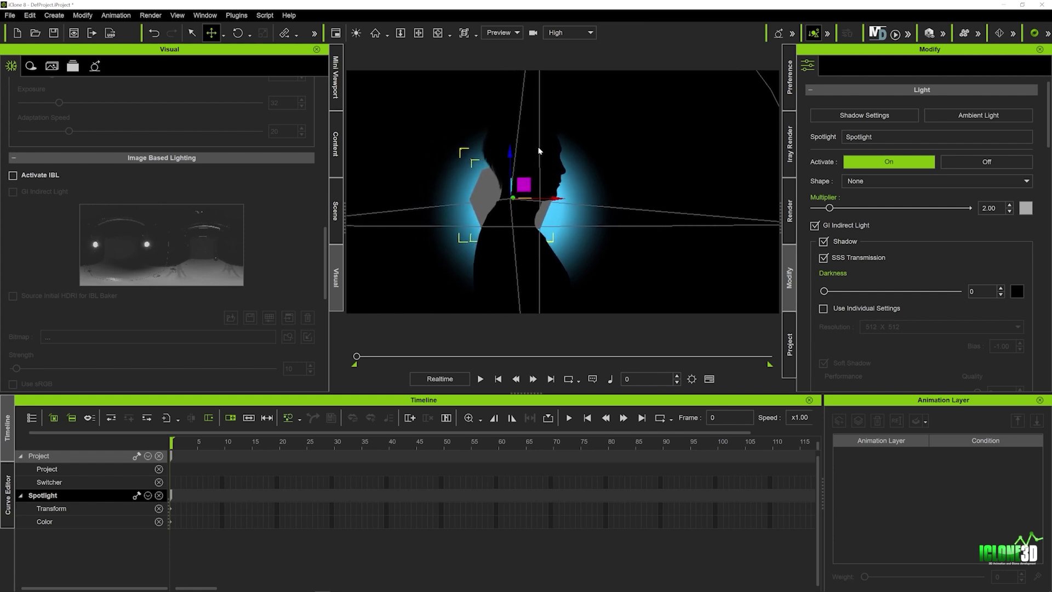
Widen the spotlight beam angle to 135, falloff to 100, and lower attenuation to 40.
right_click_drag(629, 82, 552, 219)
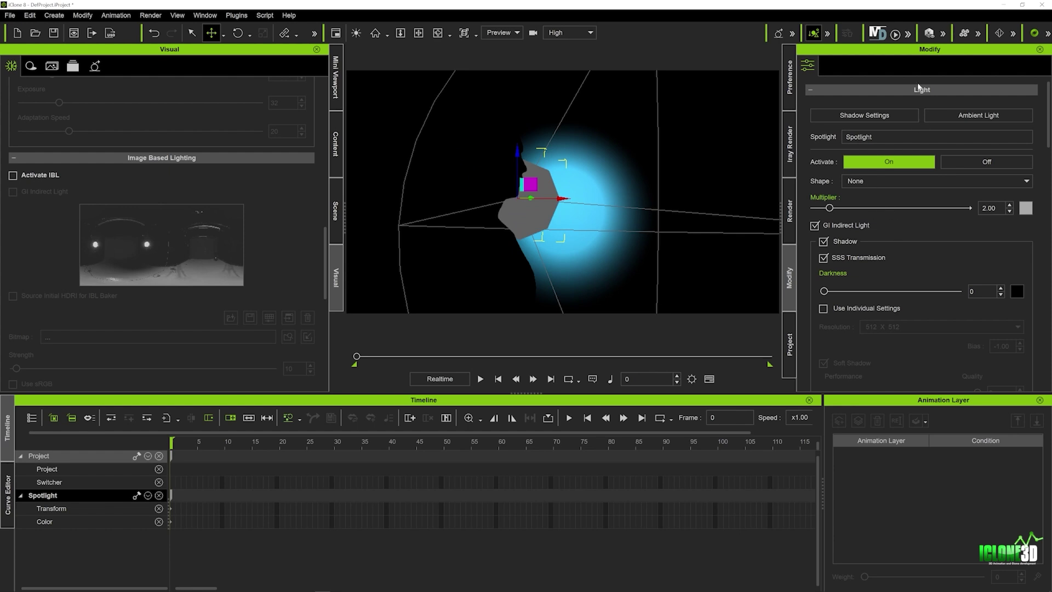
scroll(931, 171, "down", 6)
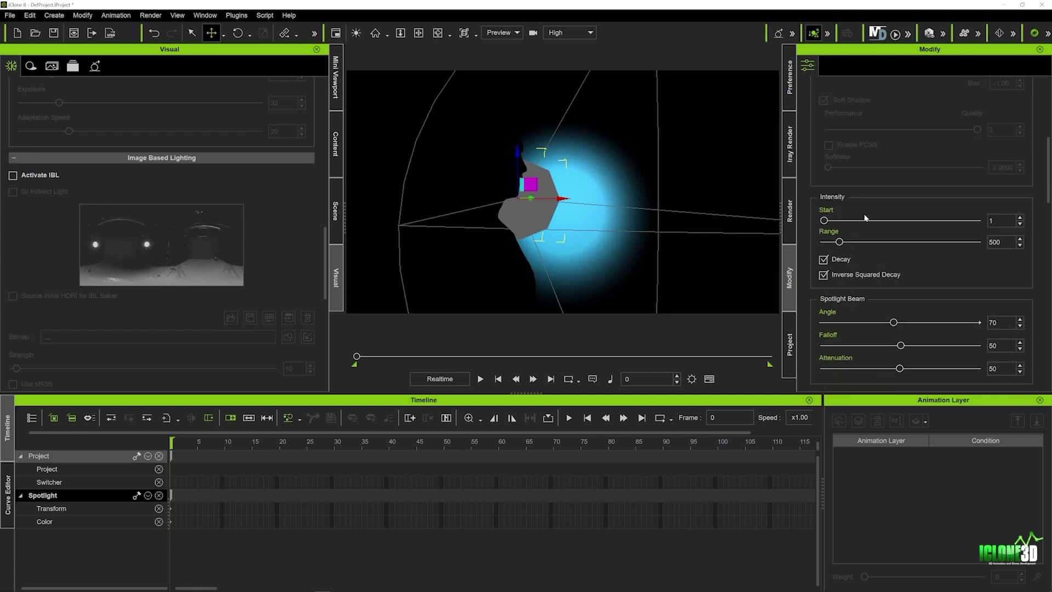
scroll(864, 221, "down", 1)
scroll(871, 235, "down", 2)
left_click_drag(894, 223, 959, 223)
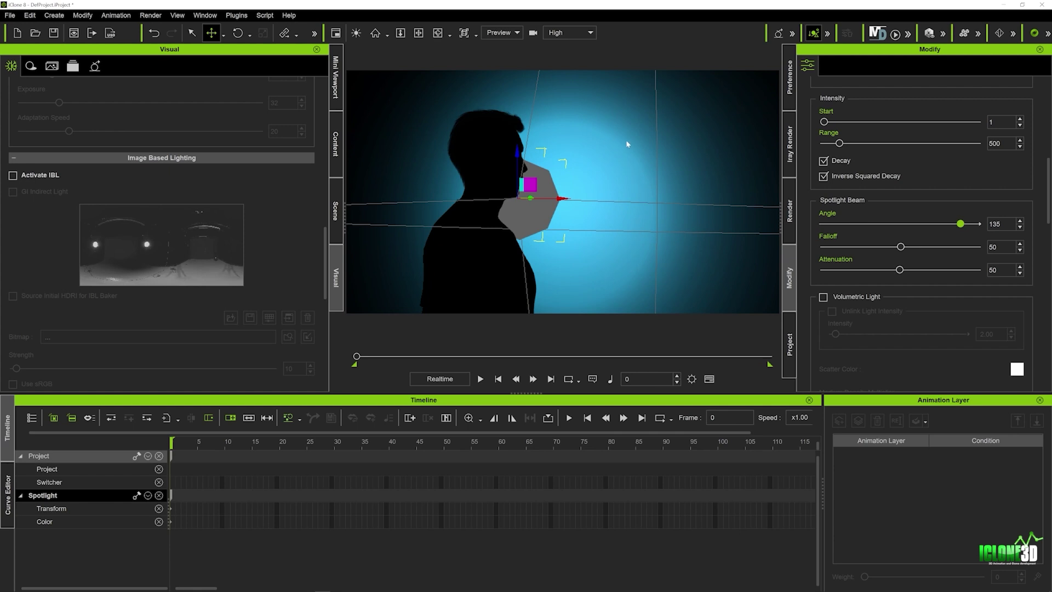
left_click_drag(899, 247, 981, 251)
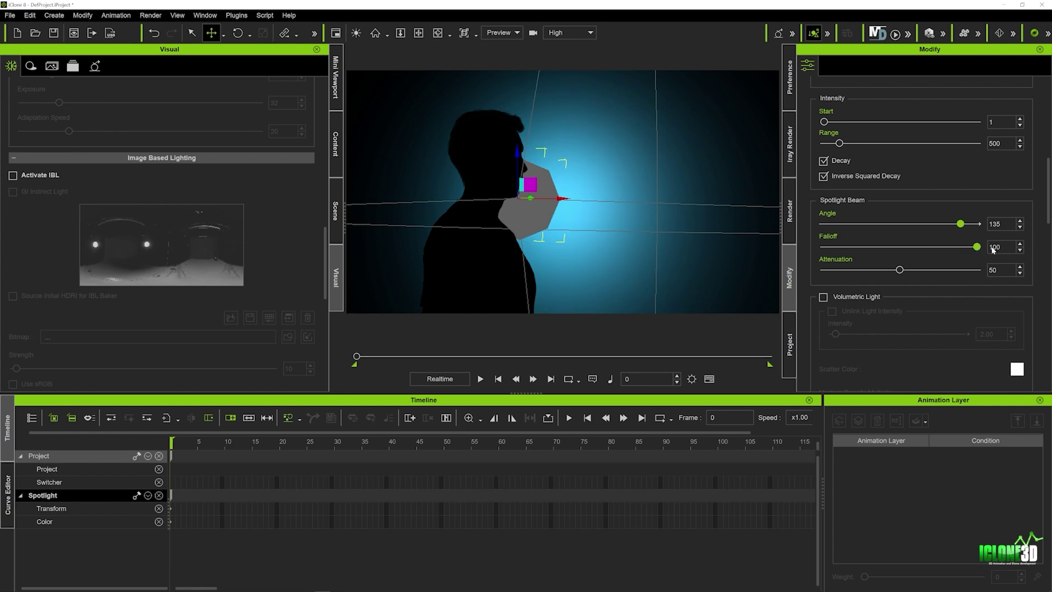
left_click_drag(899, 269, 985, 272)
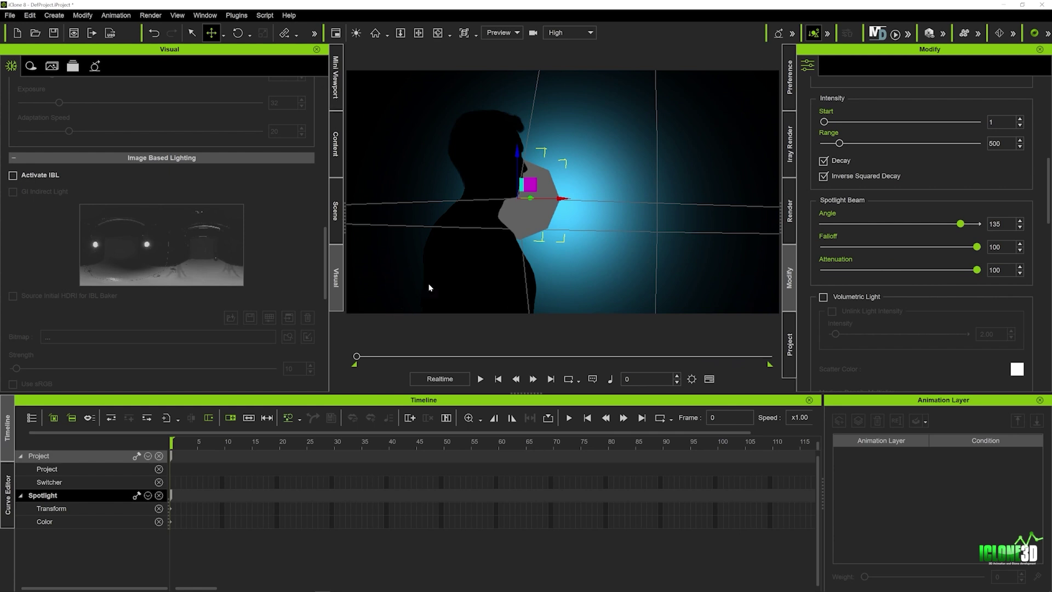
left_click_drag(987, 273, 887, 278)
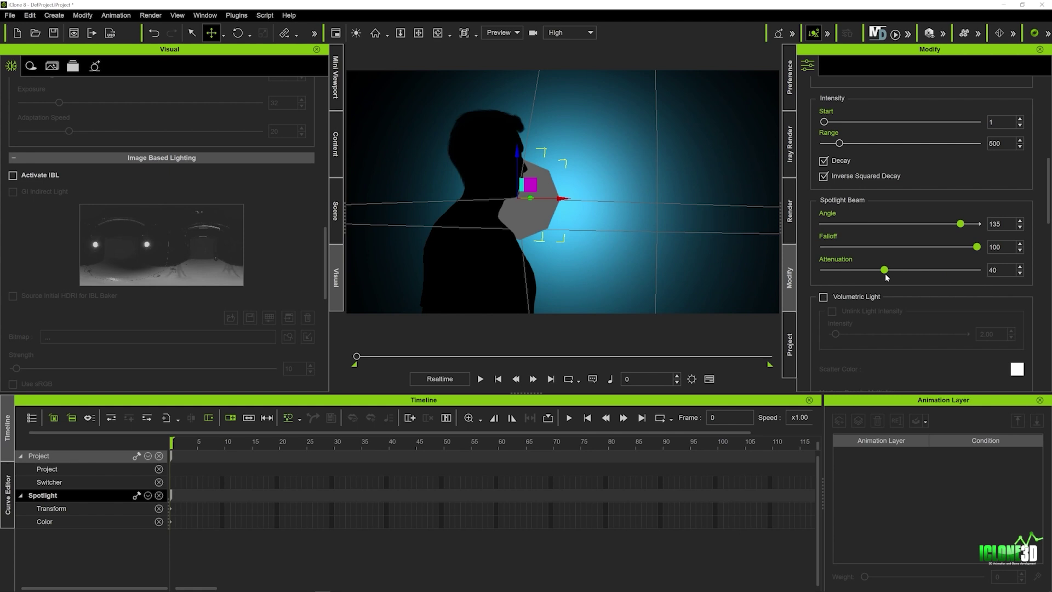
Shorten the spotlight's intensity range to 108.
right_click_drag(636, 241, 642, 103)
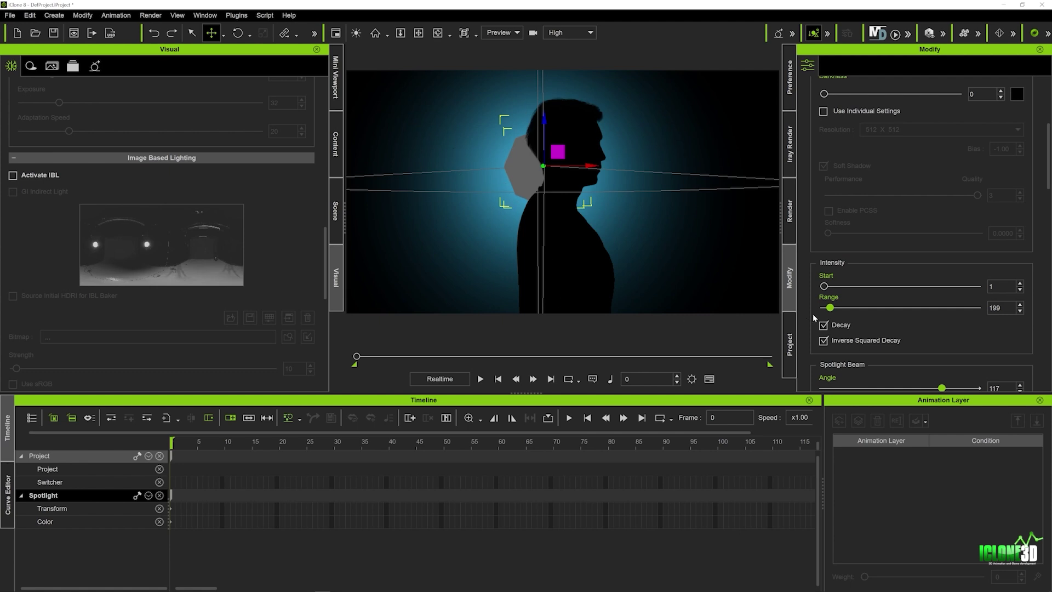
left_click_drag(832, 309, 831, 310)
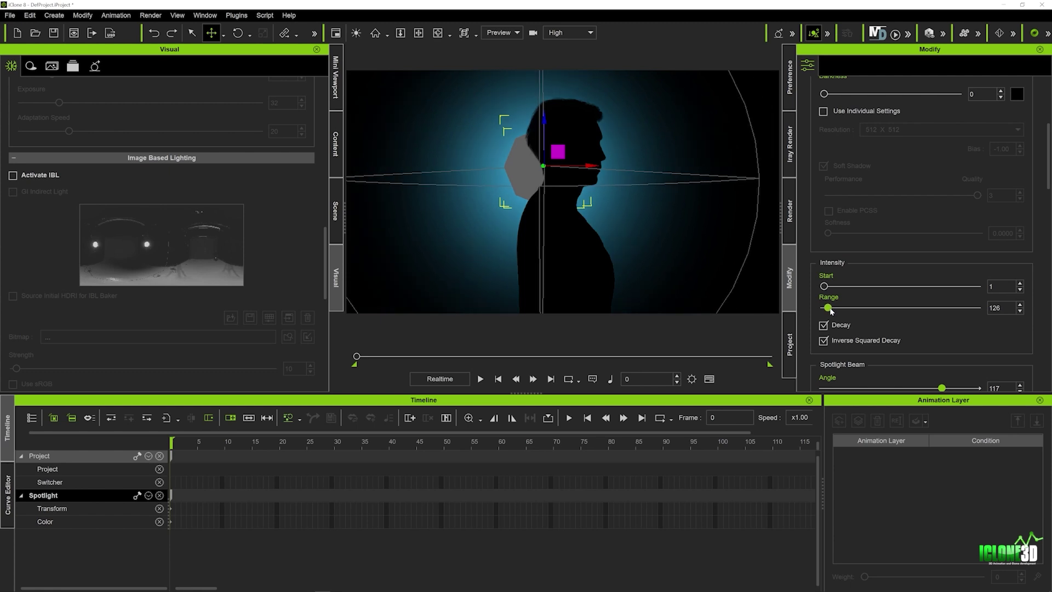
left_click_drag(831, 310, 830, 310)
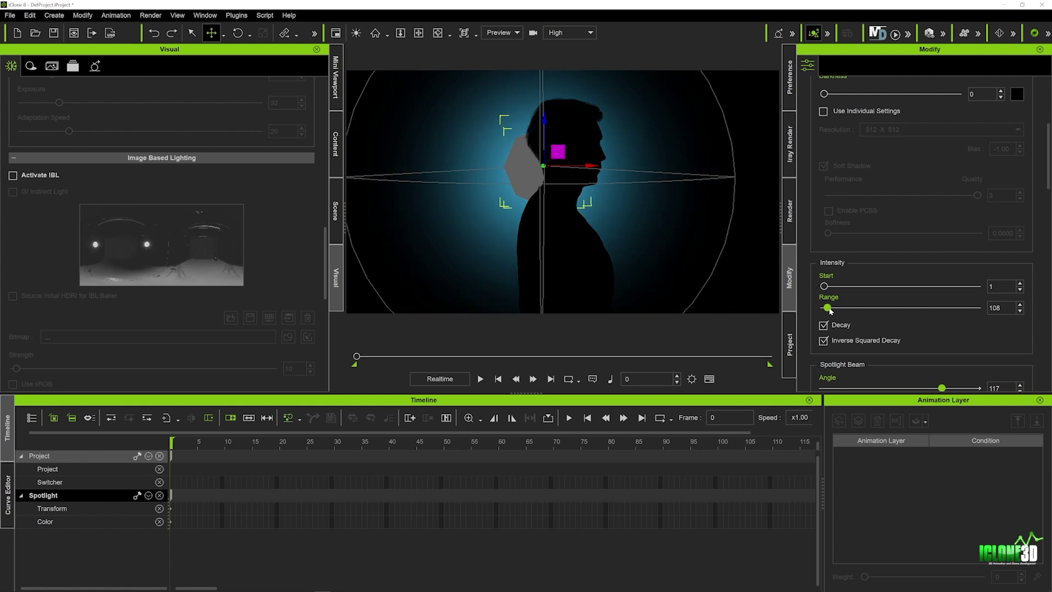
left_click_drag(830, 310, 829, 310)
Tint the spotlight teal-blue #0b80aa.
scroll(925, 240, "up", 5)
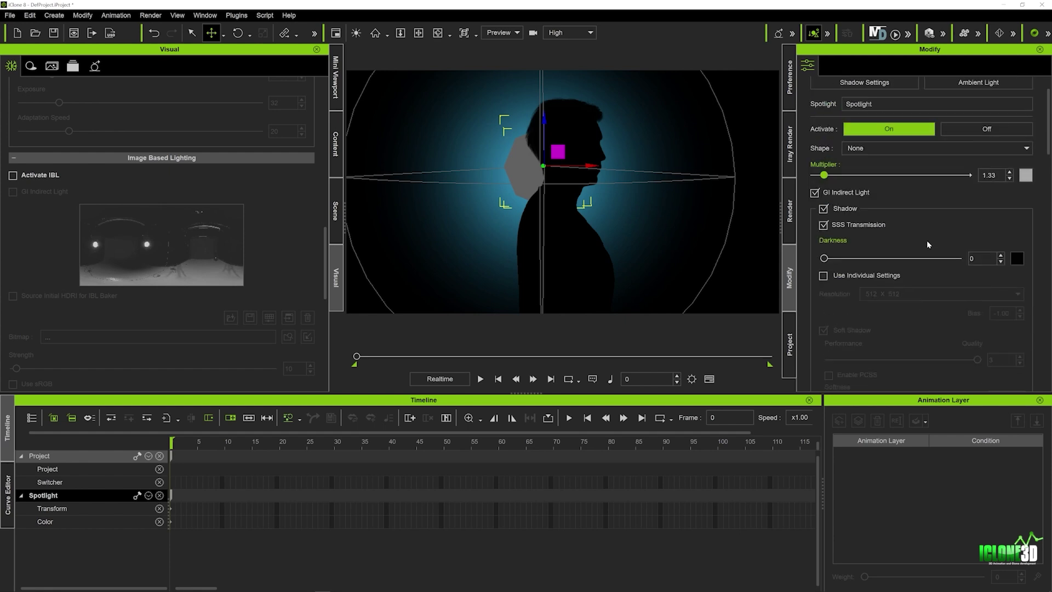
left_click(1025, 175)
left_click_drag(556, 222, 559, 216)
left_click_drag(594, 182, 912, 152)
left_click_drag(878, 187, 884, 179)
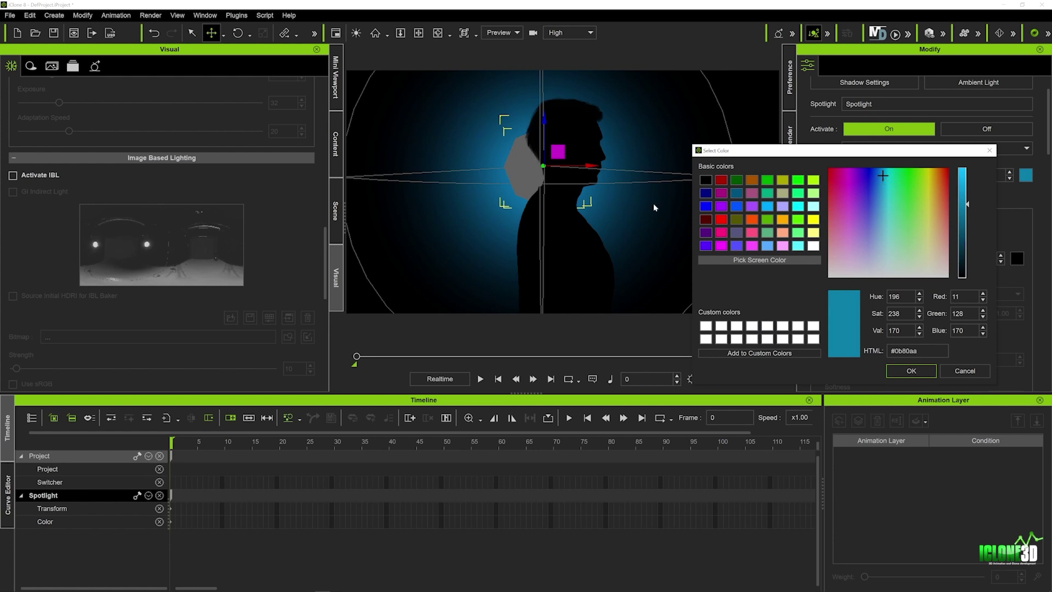
left_click(911, 371)
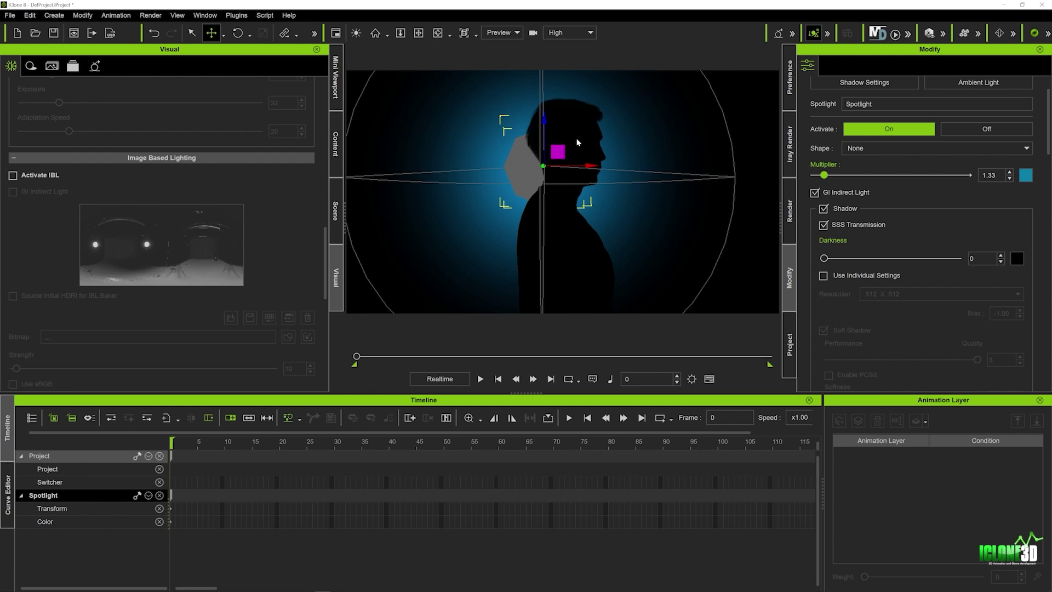
Adjust the shadow darkness and narrow the spotlight beam angle to 105.
scroll(866, 284, "down", 2)
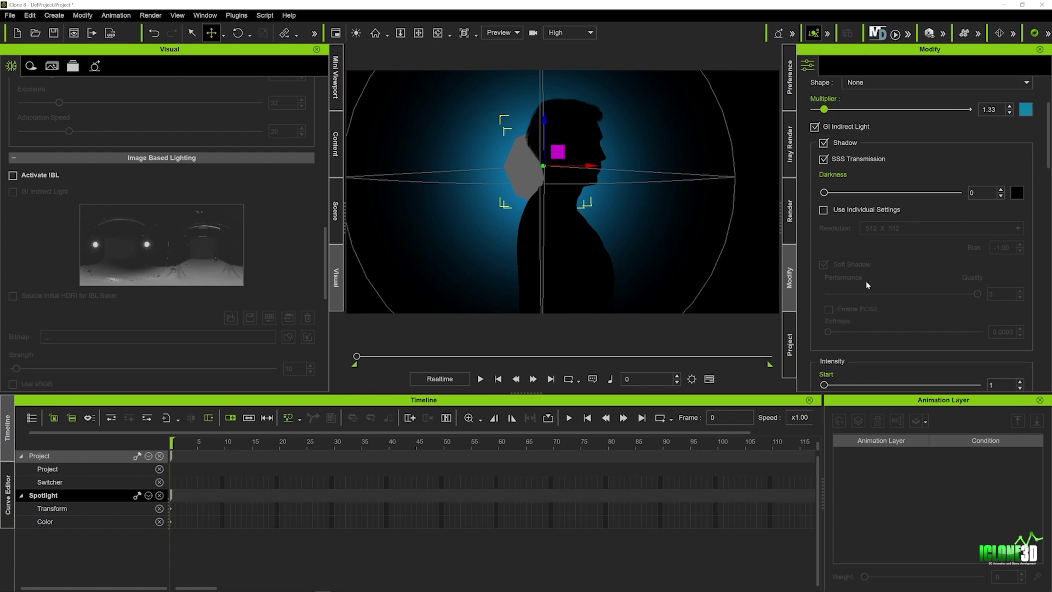
mouse_move(824, 193)
left_mouse_down()
mouse_move(1003, 193)
mouse_move(866, 193)
mouse_move(1030, 213)
mouse_move(873, 194)
mouse_move(957, 194)
mouse_move(807, 197)
left_mouse_up()
scroll(849, 250, "down", 3)
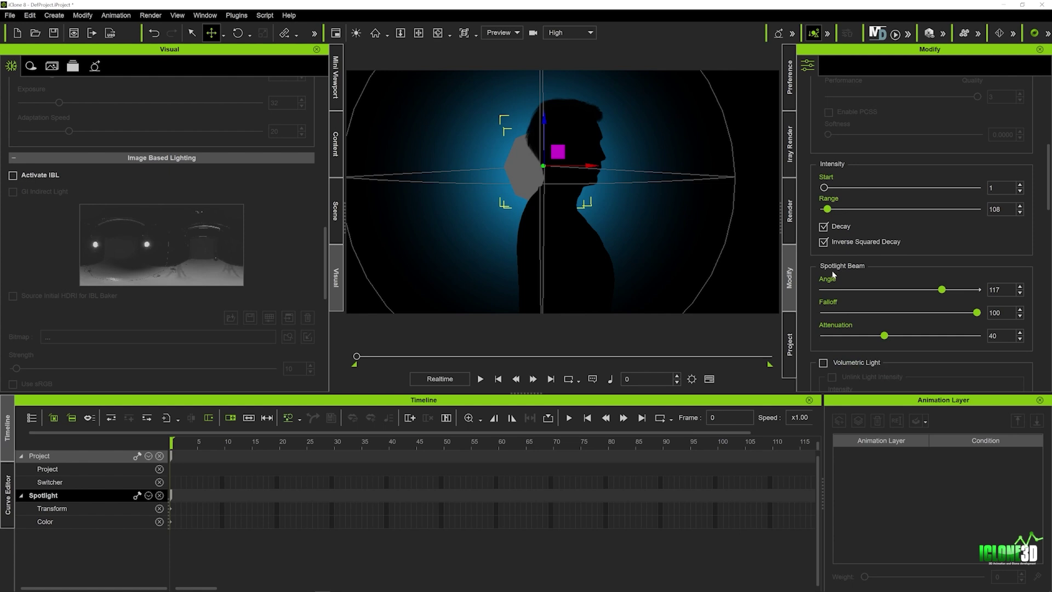
scroll(870, 293, "down", 1)
left_click_drag(941, 256, 931, 257)
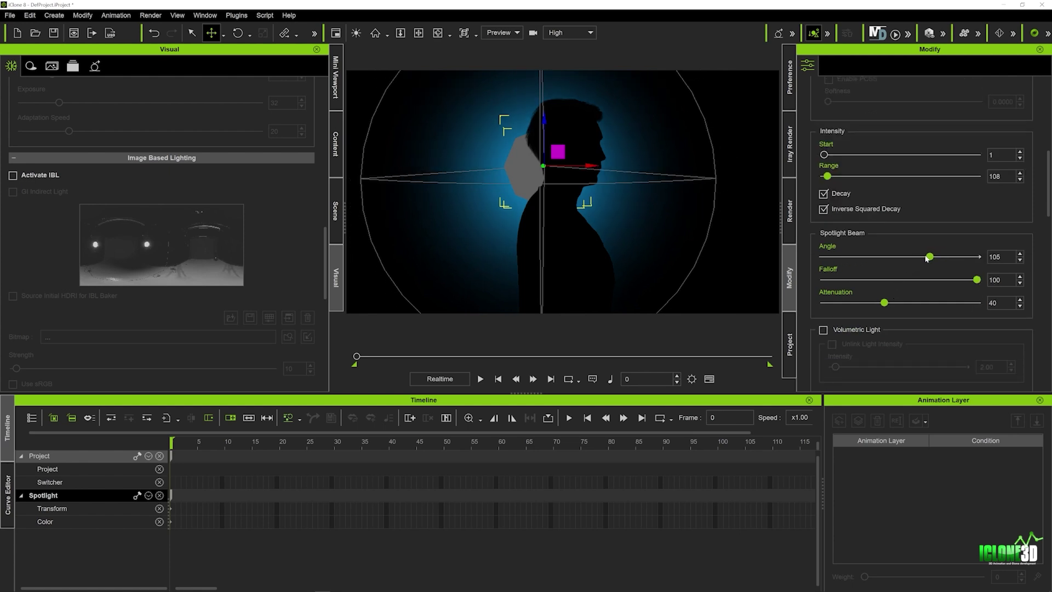
scroll(879, 278, "up", 6)
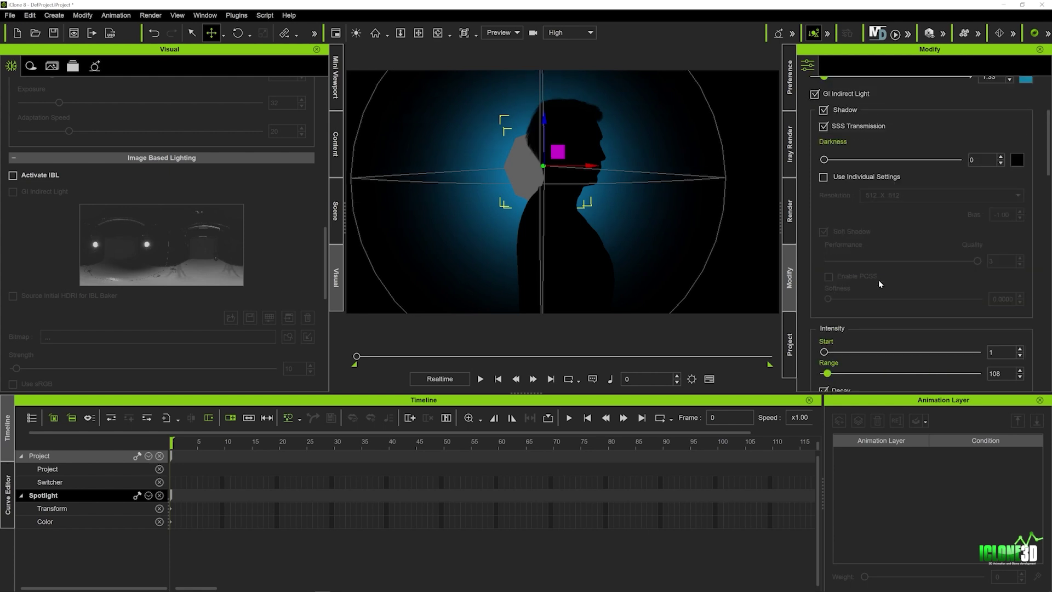
Make the spotlight a Tube: radius 33.11, soft radius 39.59, length 197.95, multiplier 1.48; hide its outline.
left_click(860, 185)
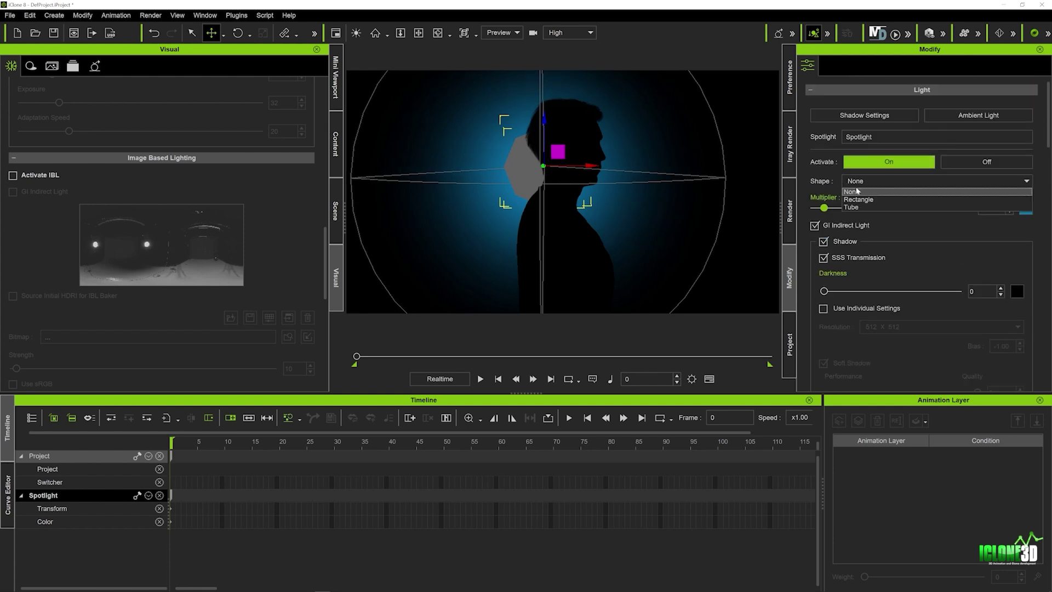
left_click(853, 208)
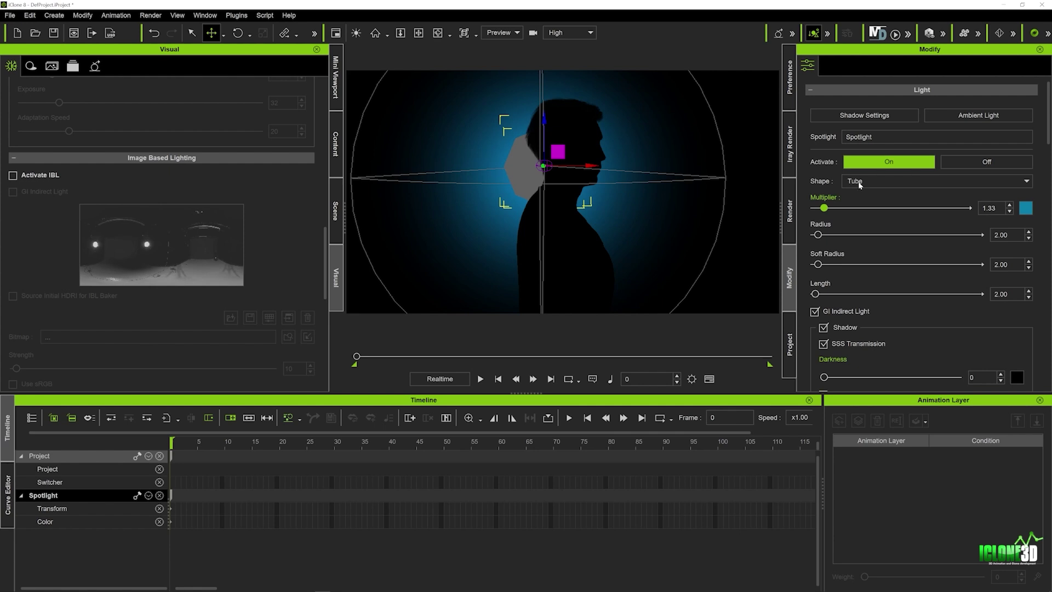
left_click_drag(817, 235, 867, 235)
left_click_drag(818, 265, 921, 264)
left_click_drag(821, 295, 847, 278)
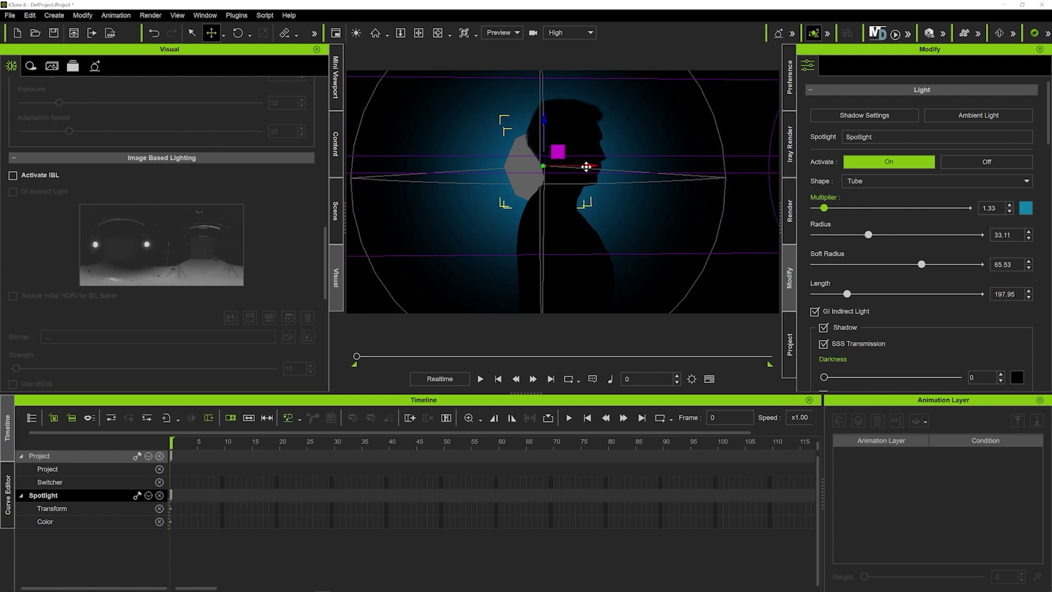
left_click_drag(921, 264, 879, 265)
left_click_drag(823, 209, 827, 209)
left_click(335, 210)
left_click(180, 286)
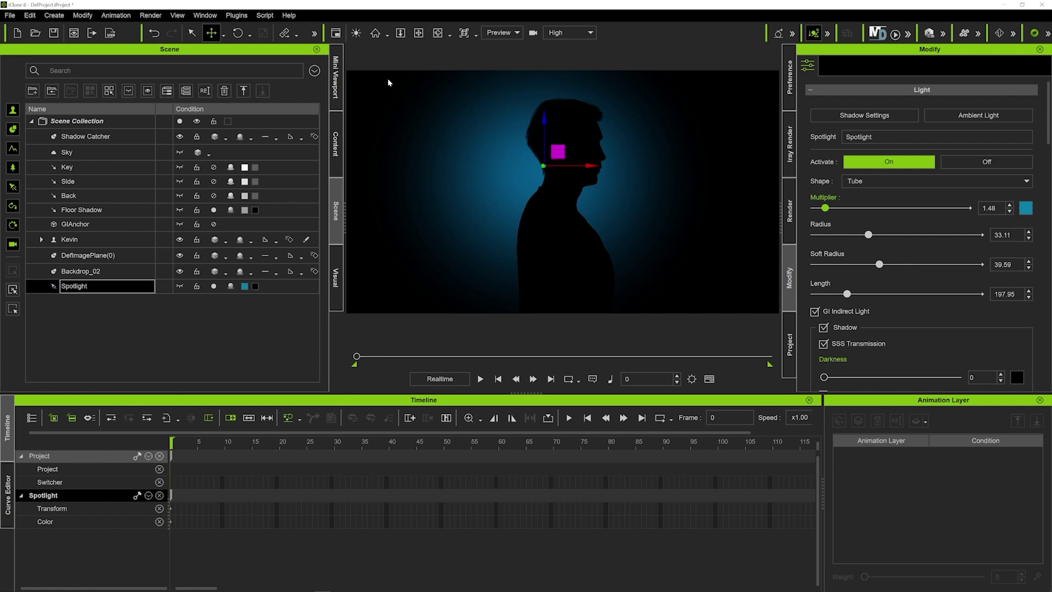
Create a second spotlight, Spotlight_0, and move it to the right of the character's face.
left_click(55, 16)
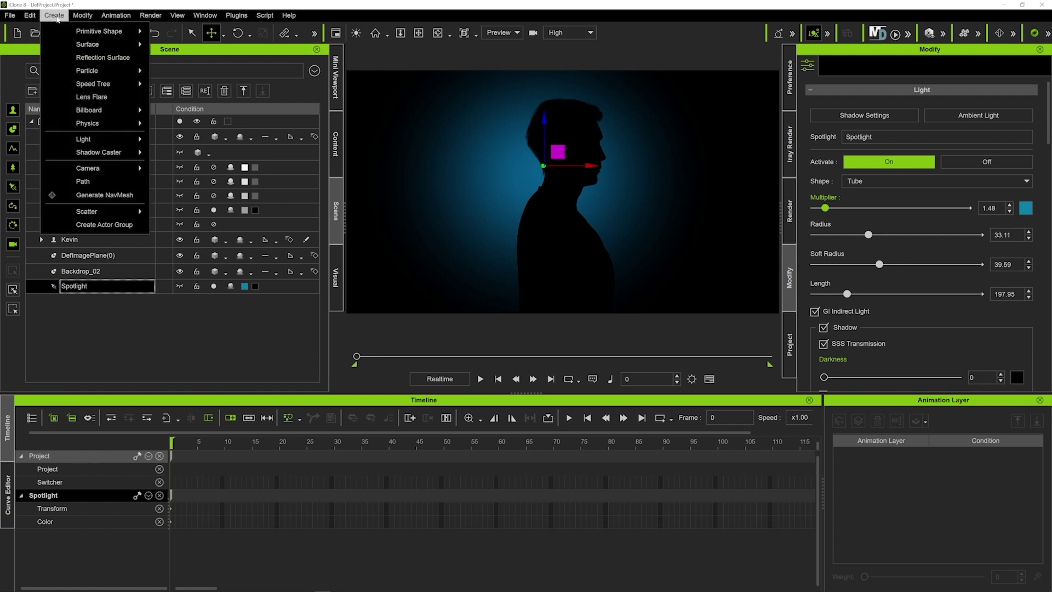
mouse_move(98, 141)
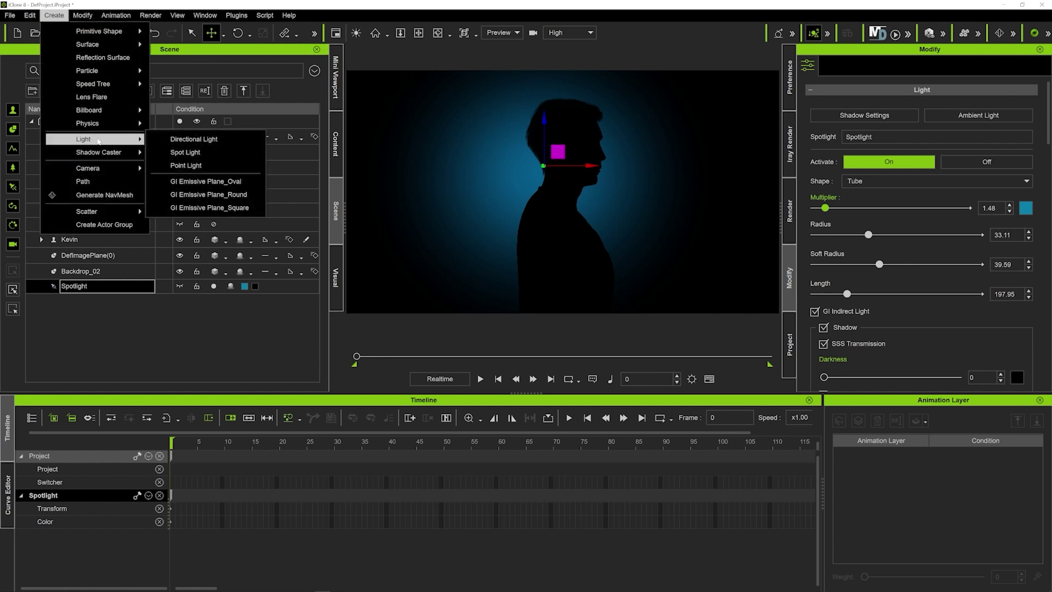
left_click(186, 152)
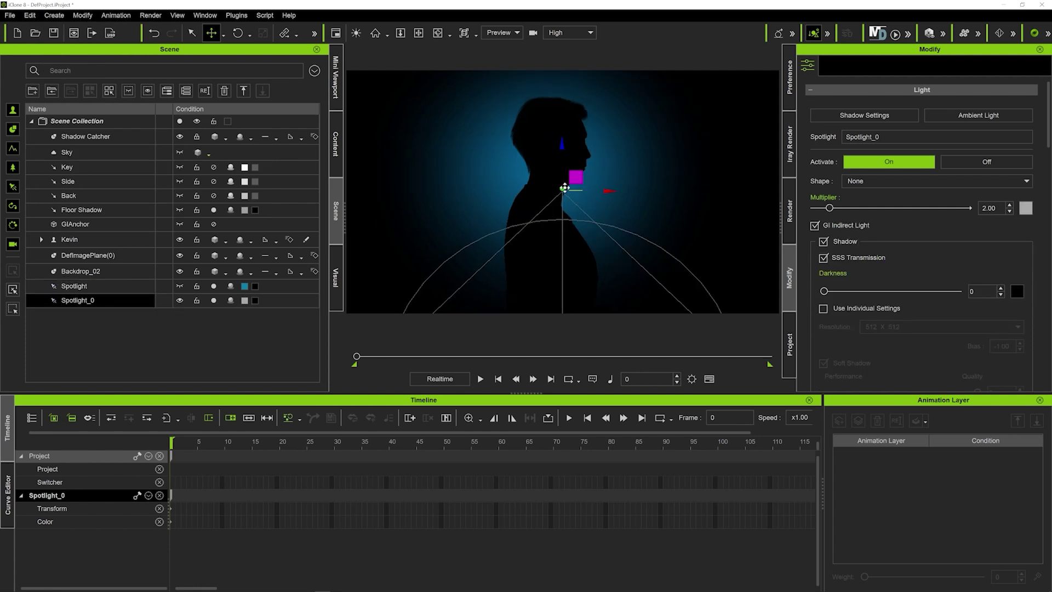
left_click_drag(565, 188, 578, 86)
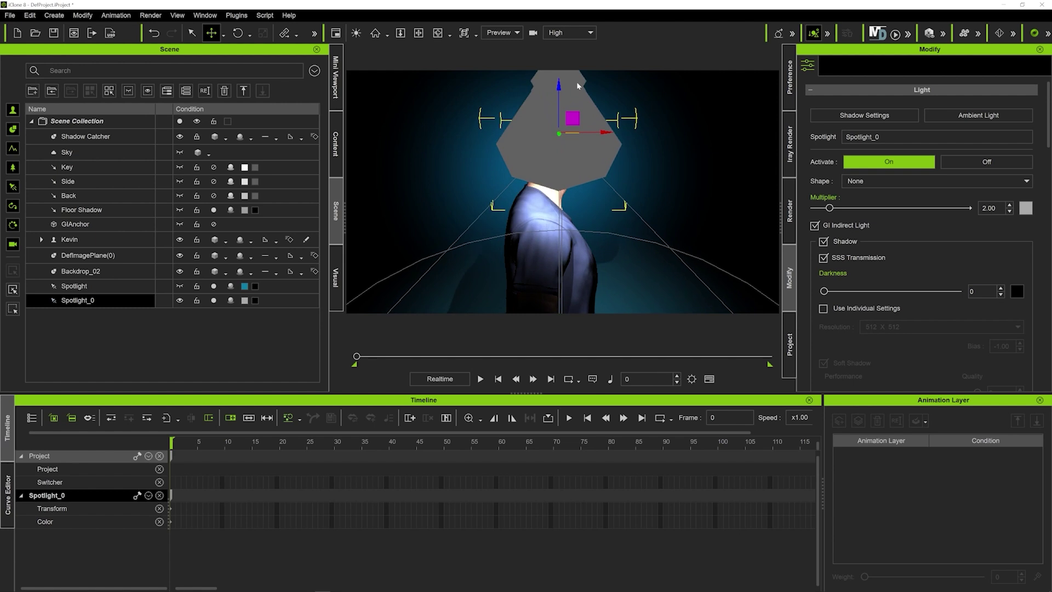
left_click_drag(573, 135, 693, 156)
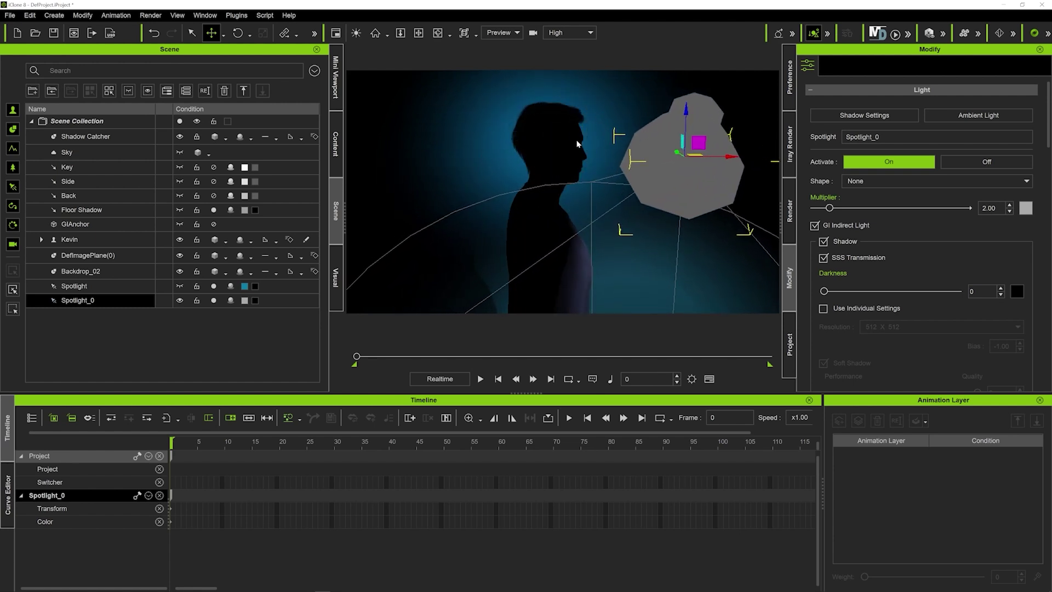
Aim the new spotlight at the character's head using Look At.
right_click(686, 151)
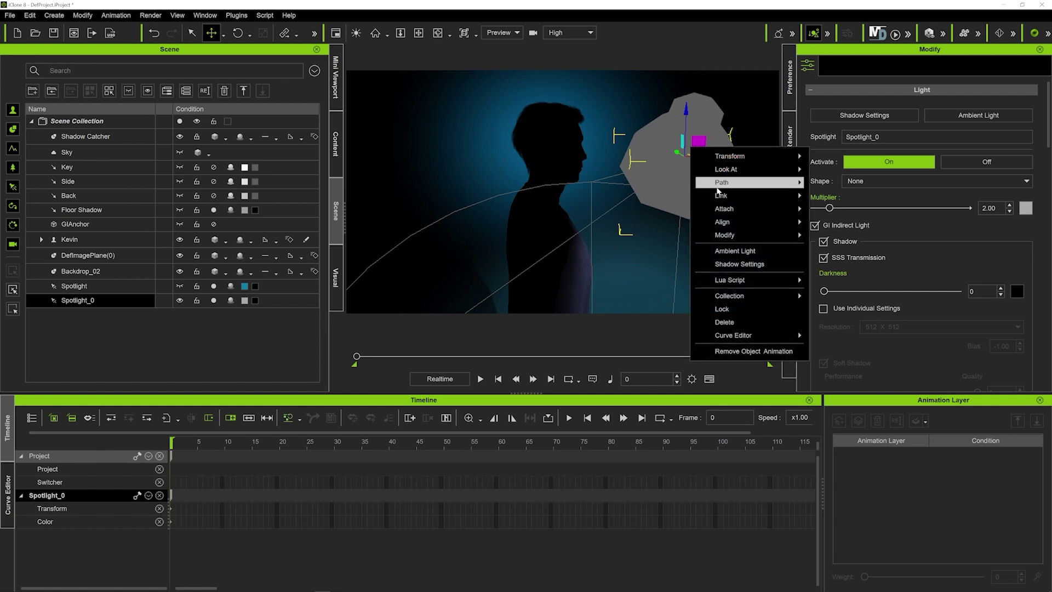
mouse_move(727, 175)
left_click(844, 182)
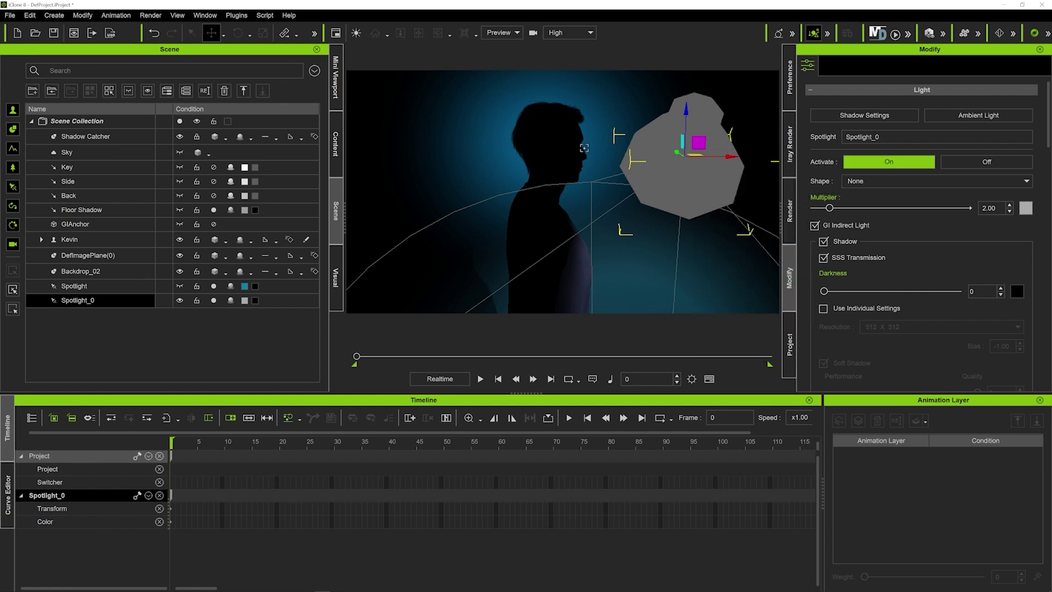
left_click(570, 146)
Move the spotlight up and to the right so it rim-lights the face.
key("w")
right_click_drag(647, 169, 704, 151)
left_click_drag(705, 151, 723, 105)
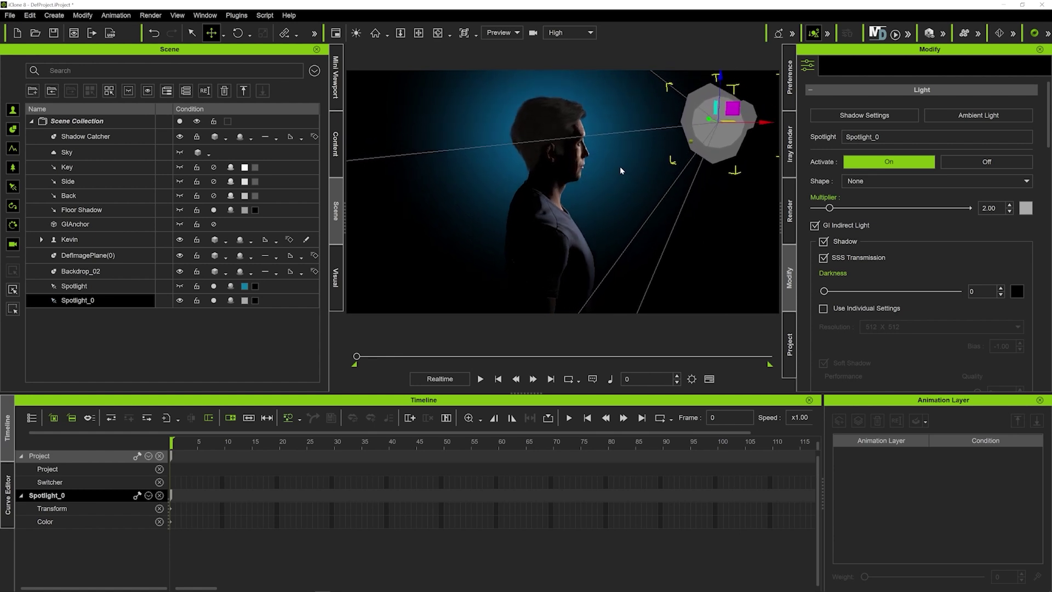
scroll(636, 137, "up", 5)
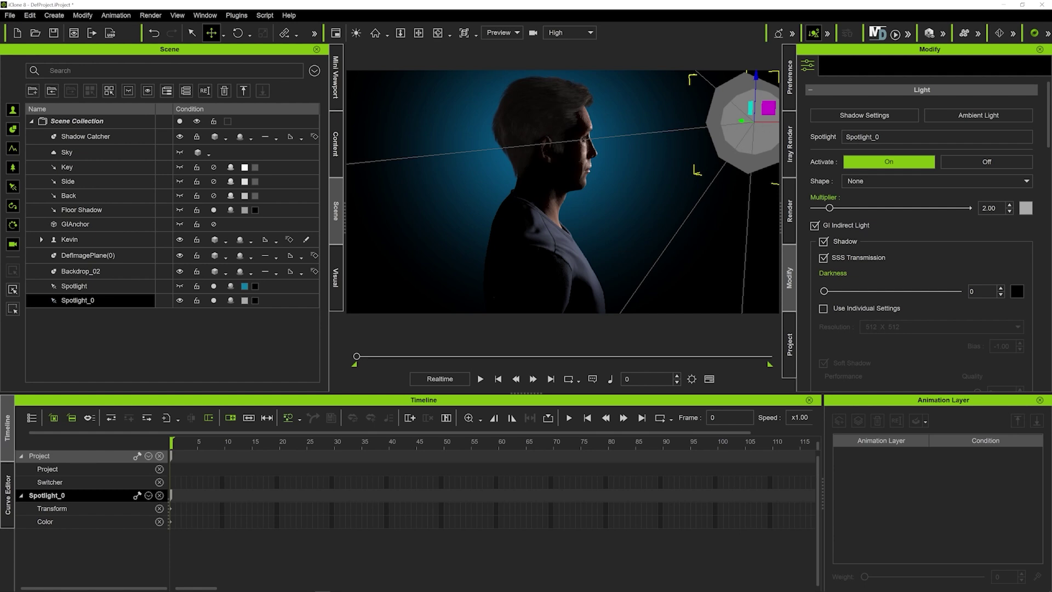
left_click(82, 15)
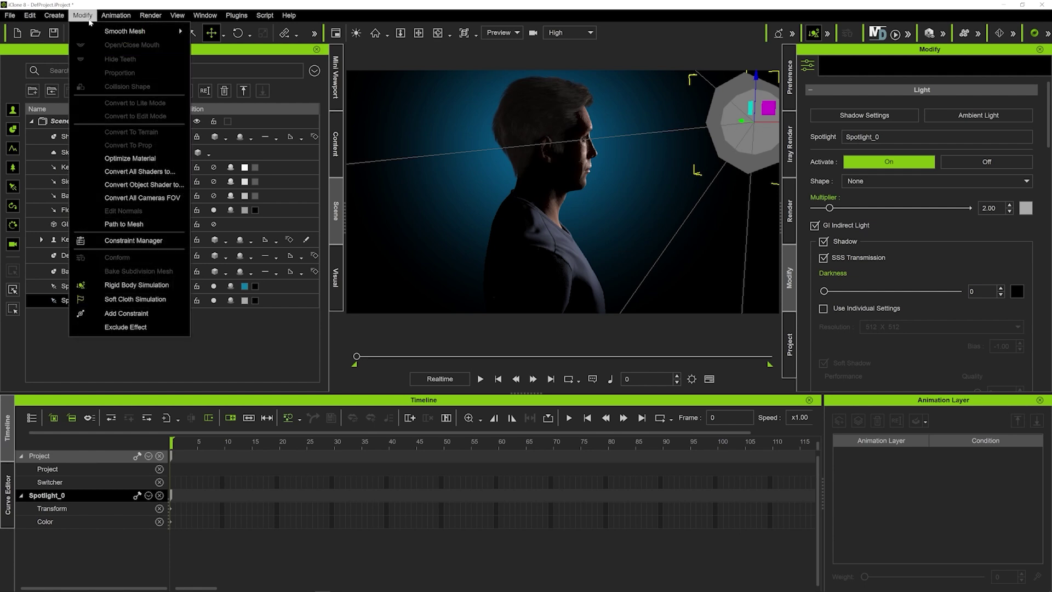
Exclude the character's Hair from Spotlight_0 in Exclude Effect, then close the settings.
left_click(126, 327)
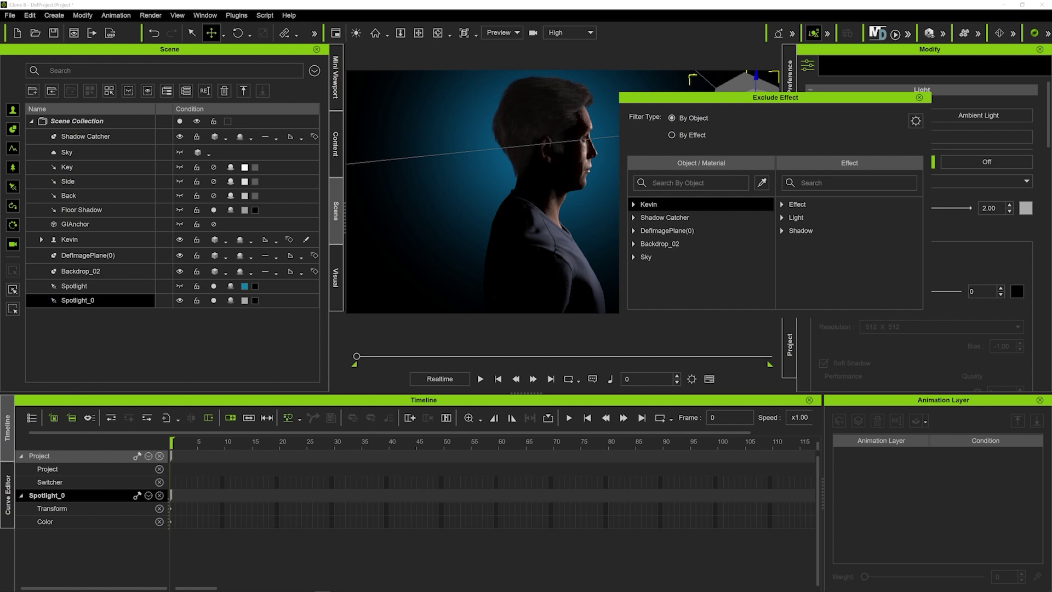
type("hal")
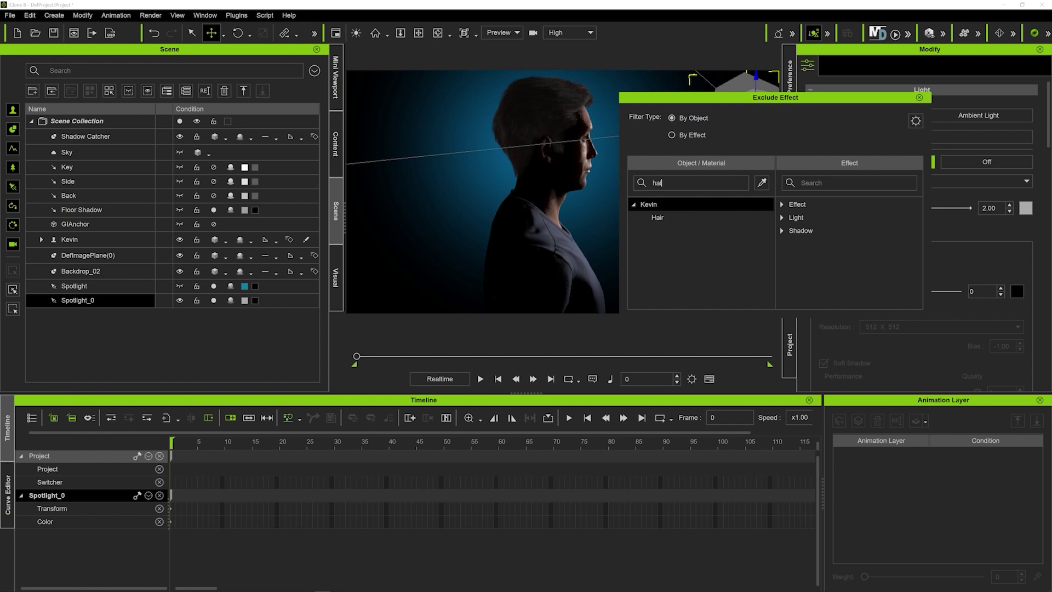
left_click(667, 219)
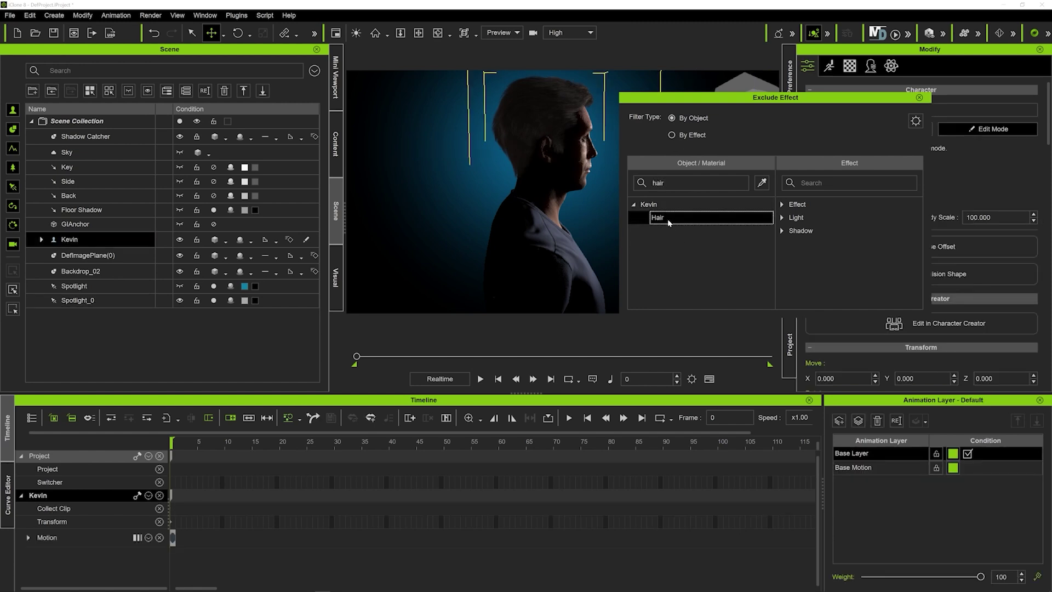
left_click(782, 218)
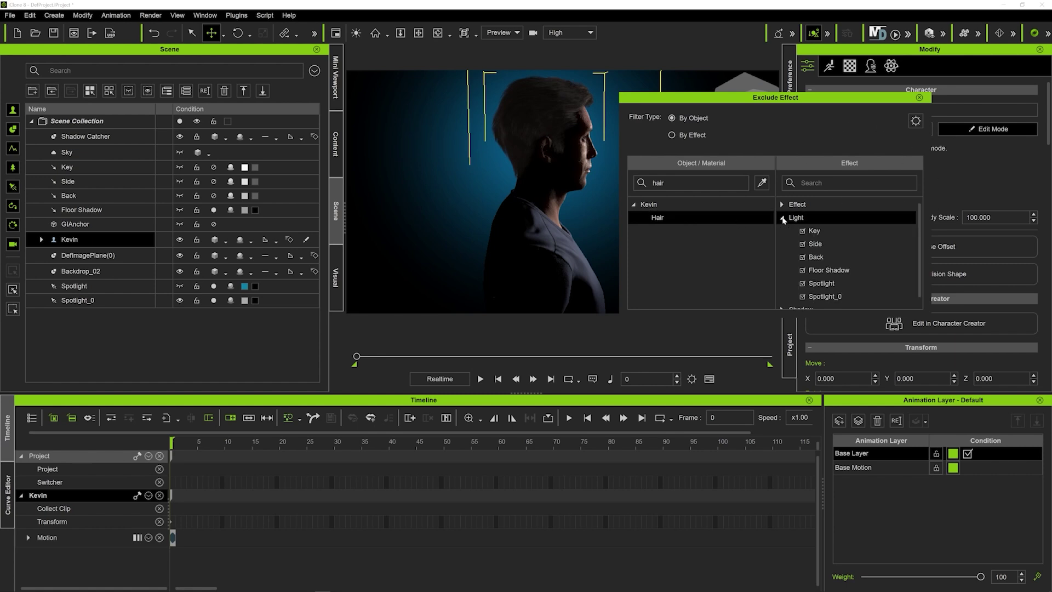
scroll(810, 257, "down", 1)
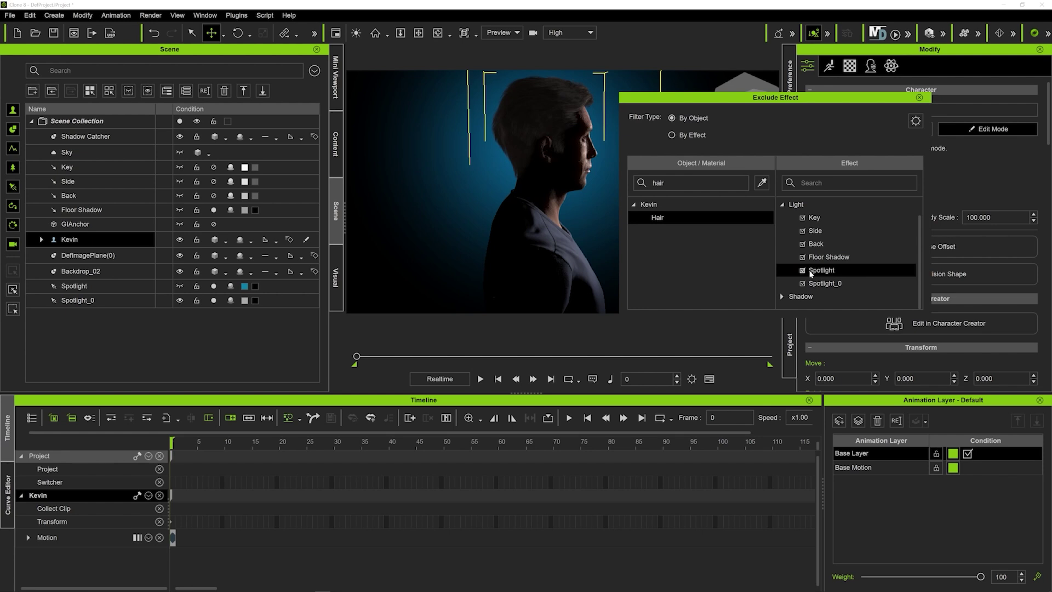
left_click(803, 284)
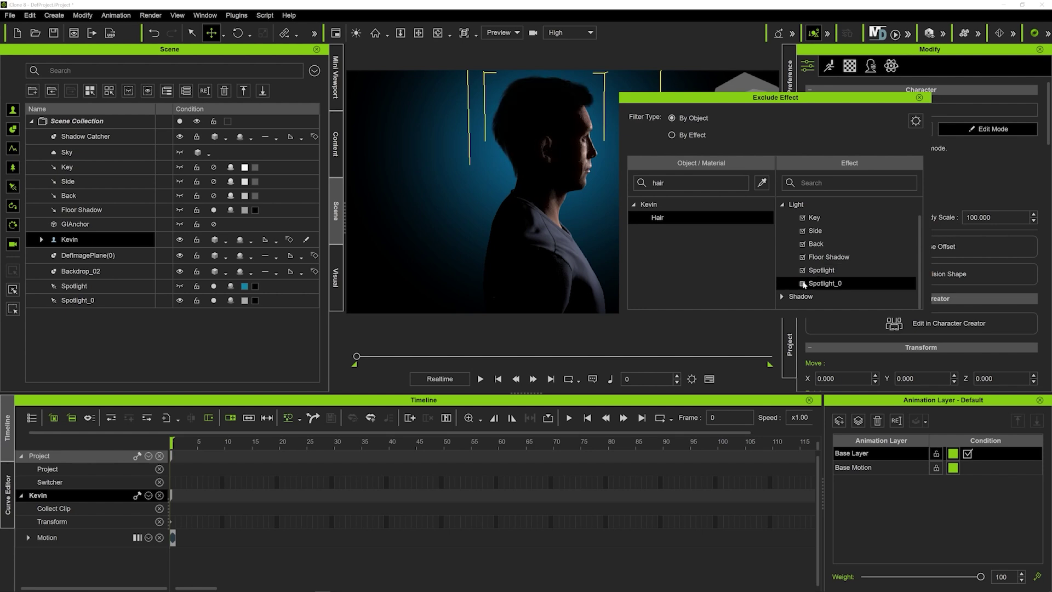
left_click(803, 283)
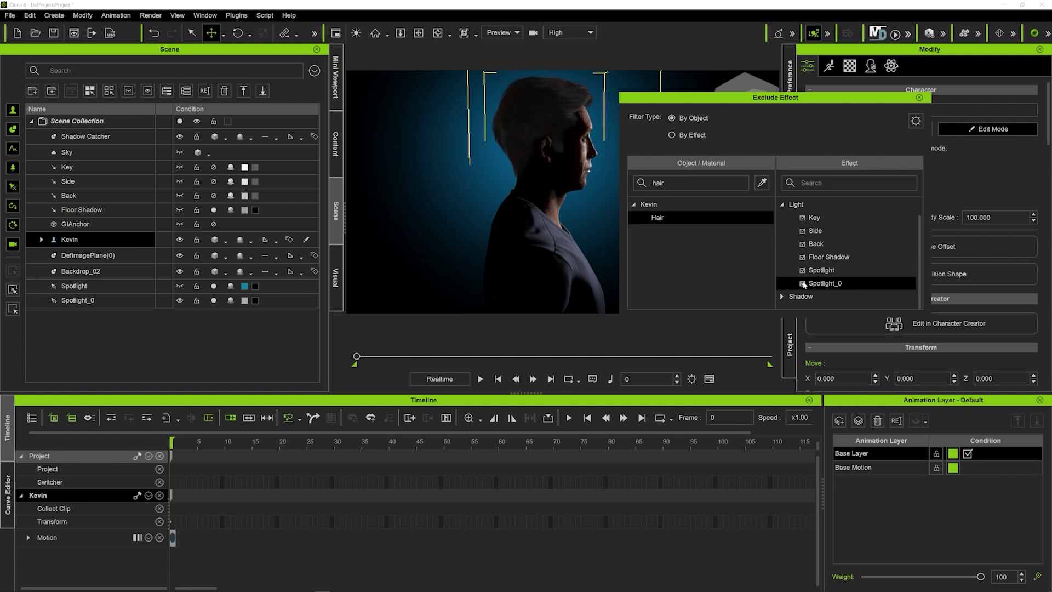
left_click(803, 283)
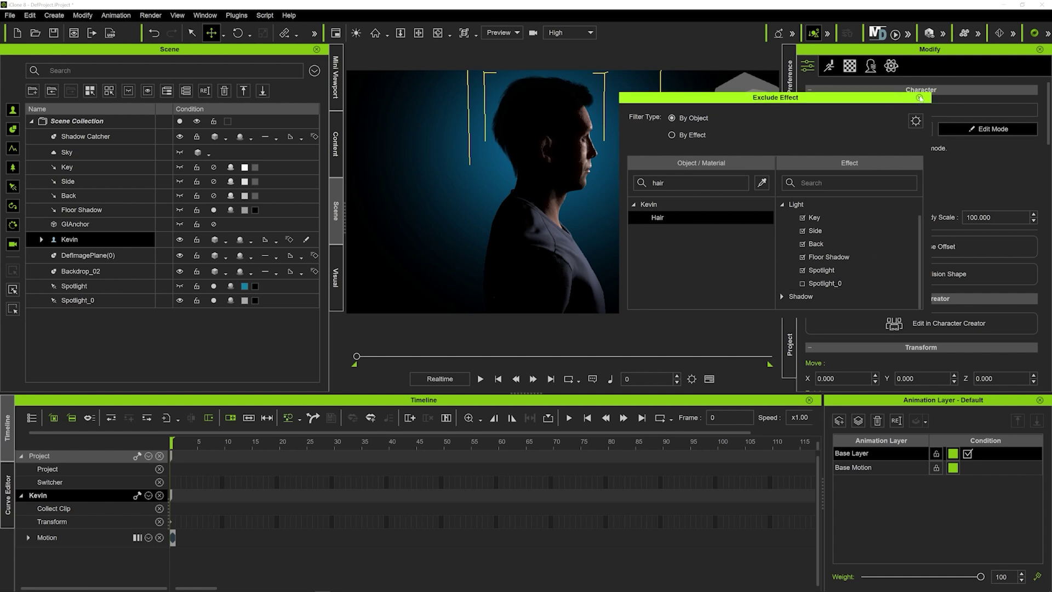
left_click(919, 98)
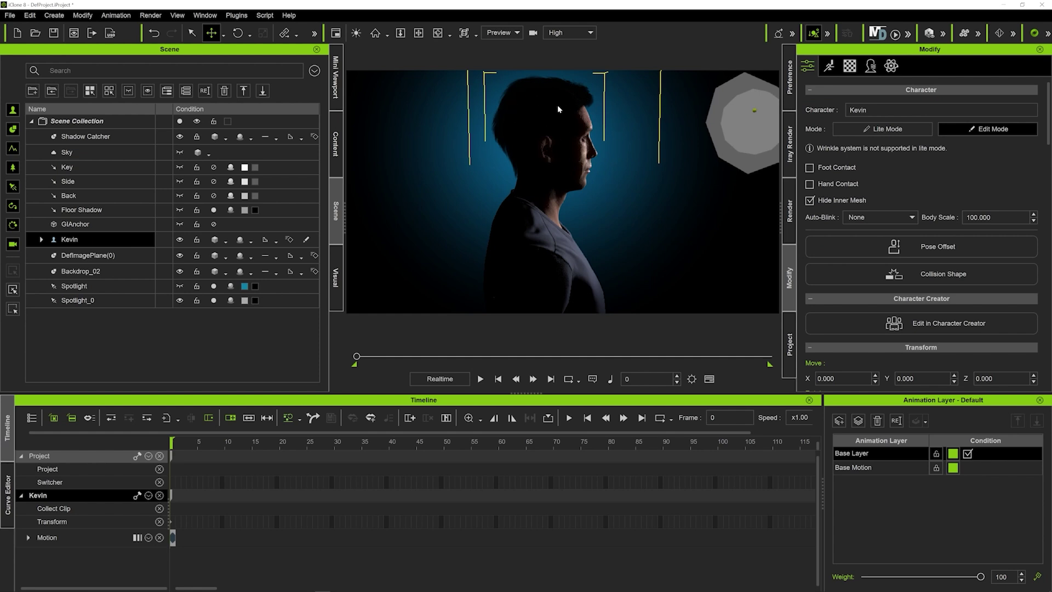
Select Spotlight_0 and change its light shape to Rectangle.
left_click(751, 133)
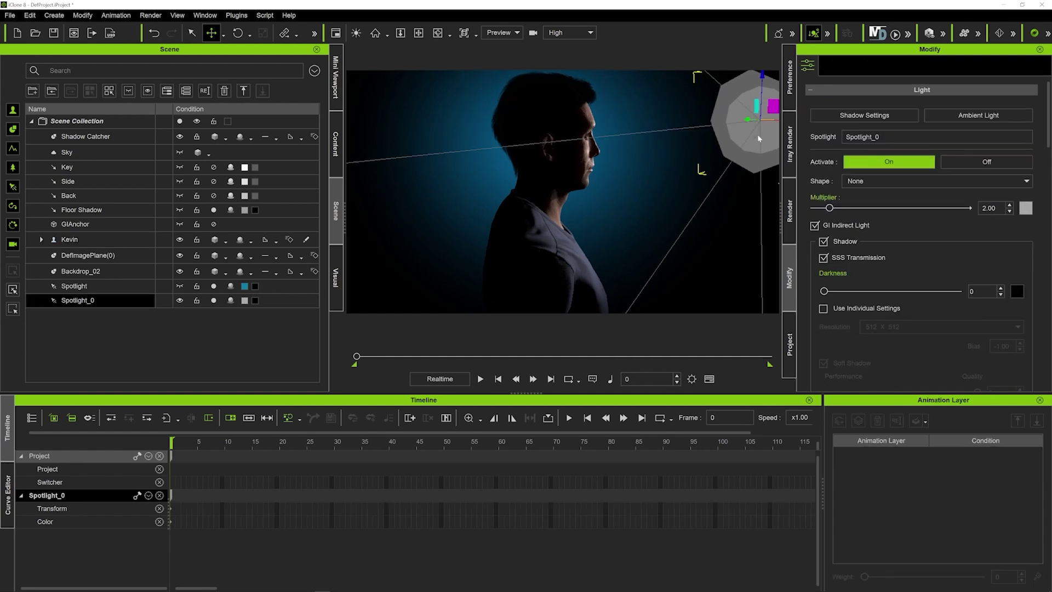
left_click_drag(592, 142, 609, 152)
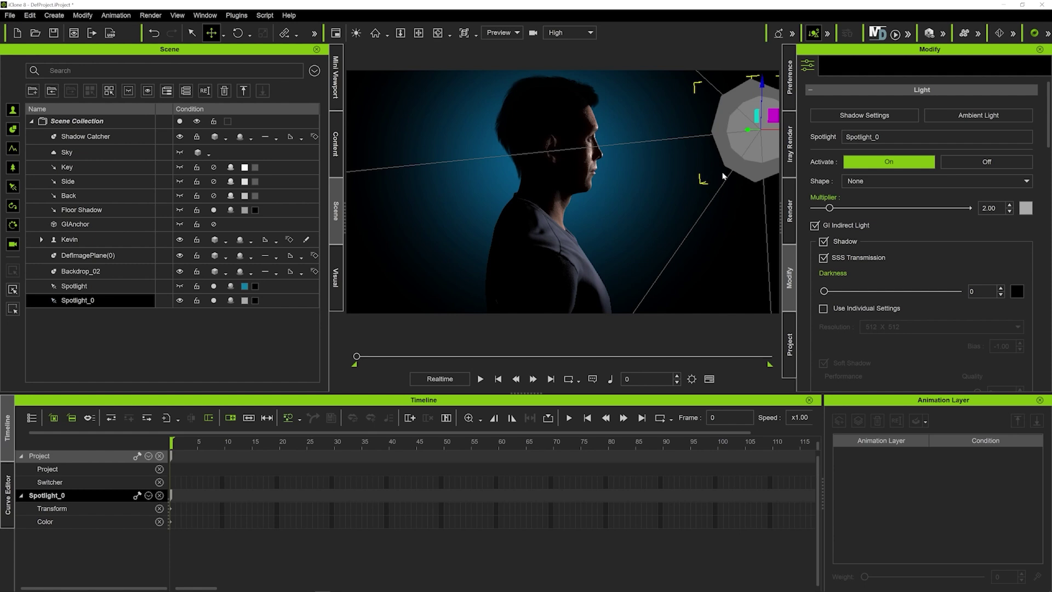
left_click(866, 185)
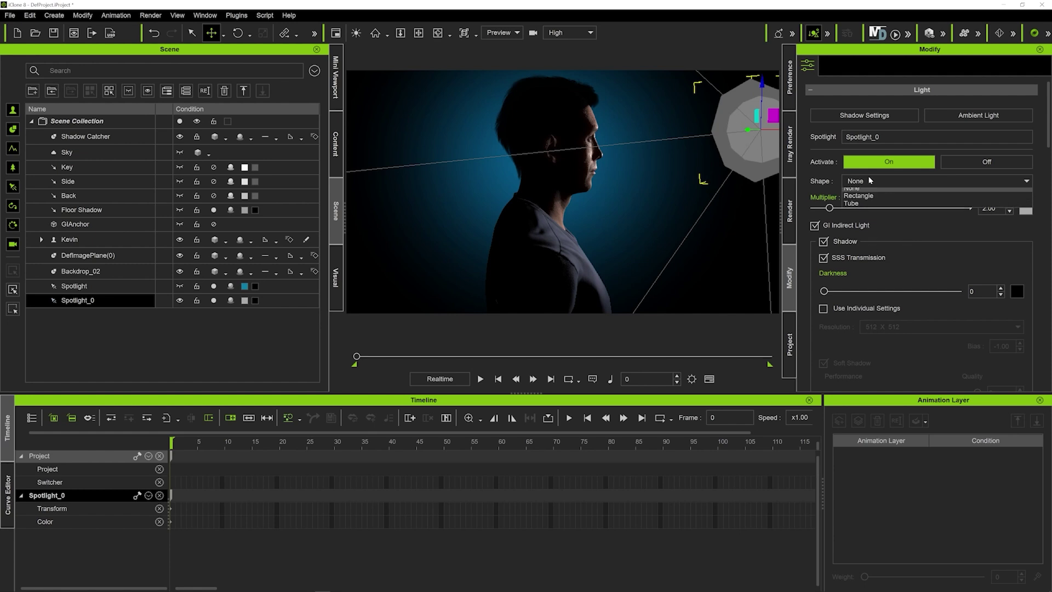
left_click(866, 202)
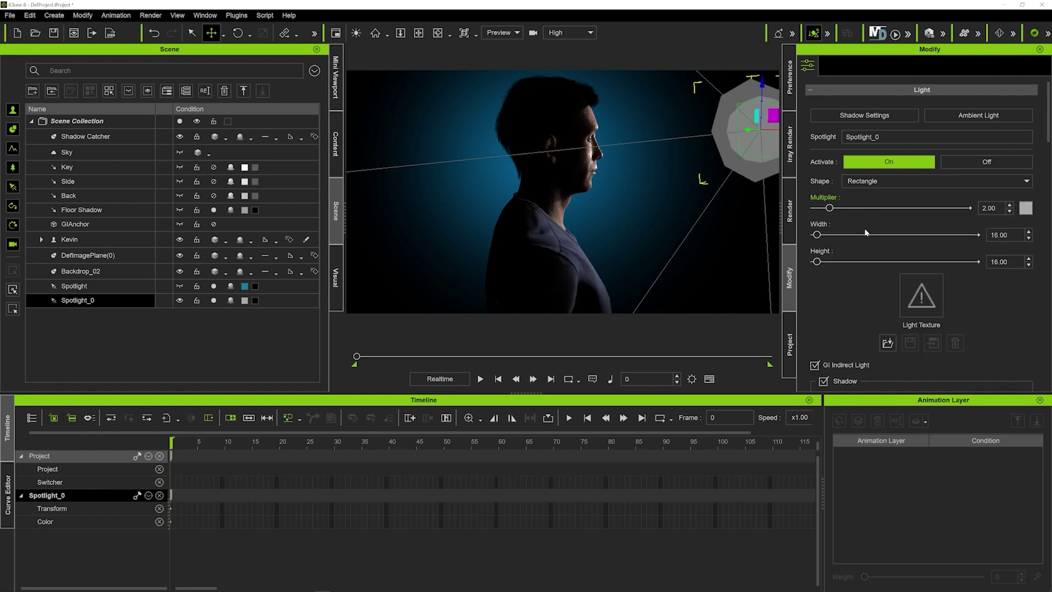
Set the rectangular light's width to 102.52 and height to 25.42.
left_click_drag(816, 234, 853, 236)
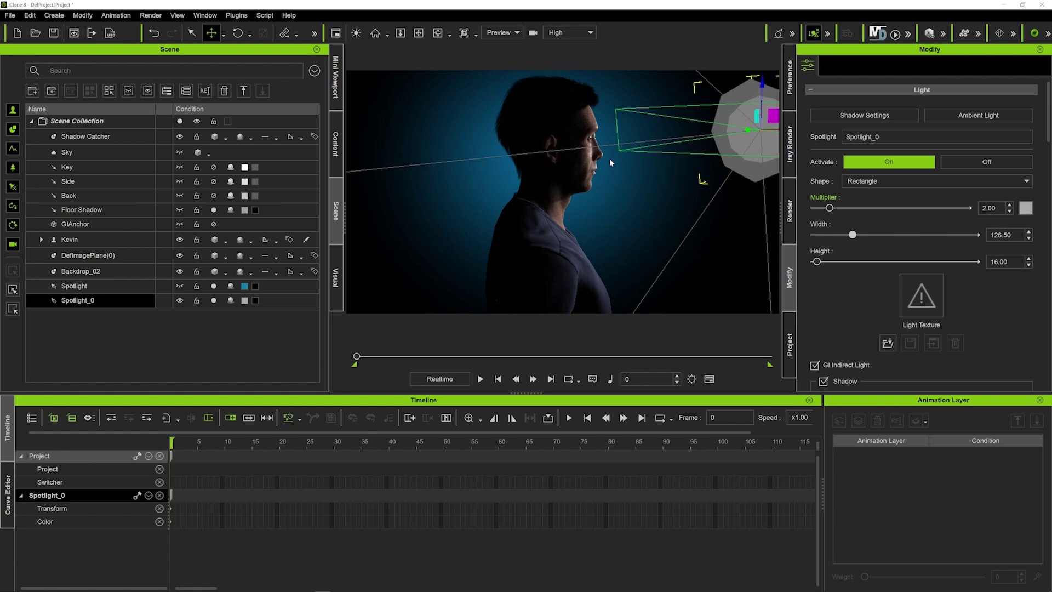
mouse_move(816, 262)
left_mouse_down()
mouse_move(831, 262)
mouse_move(823, 262)
left_mouse_up()
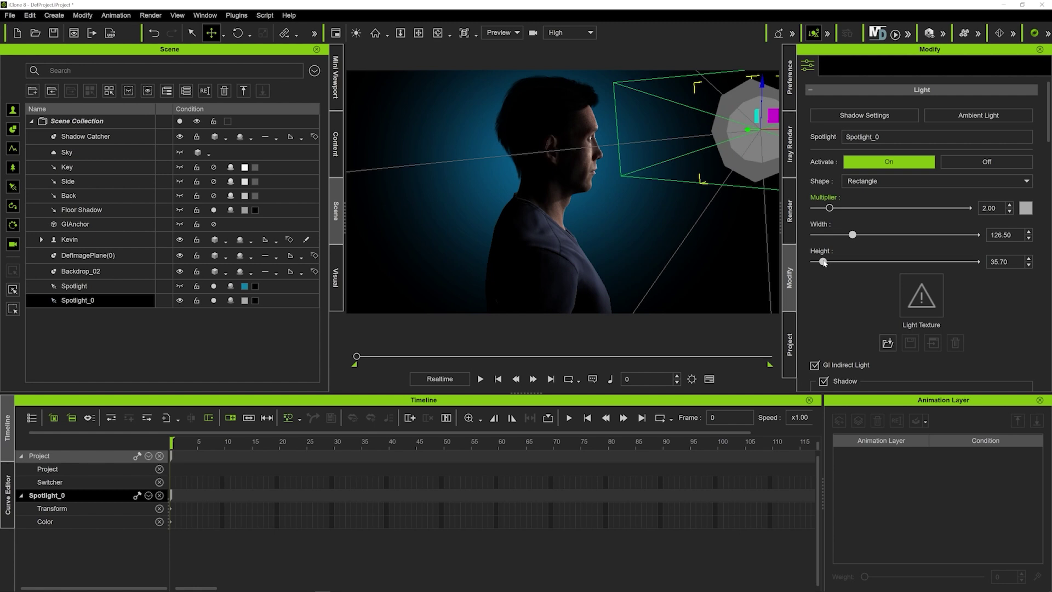
left_click_drag(823, 262, 844, 236)
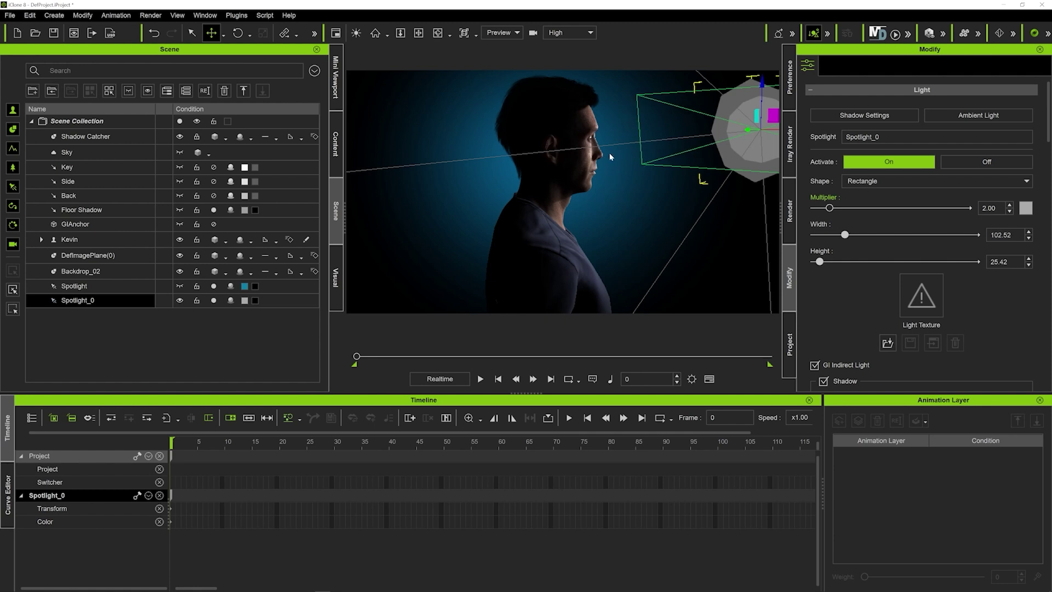
scroll(843, 285, "down", 10)
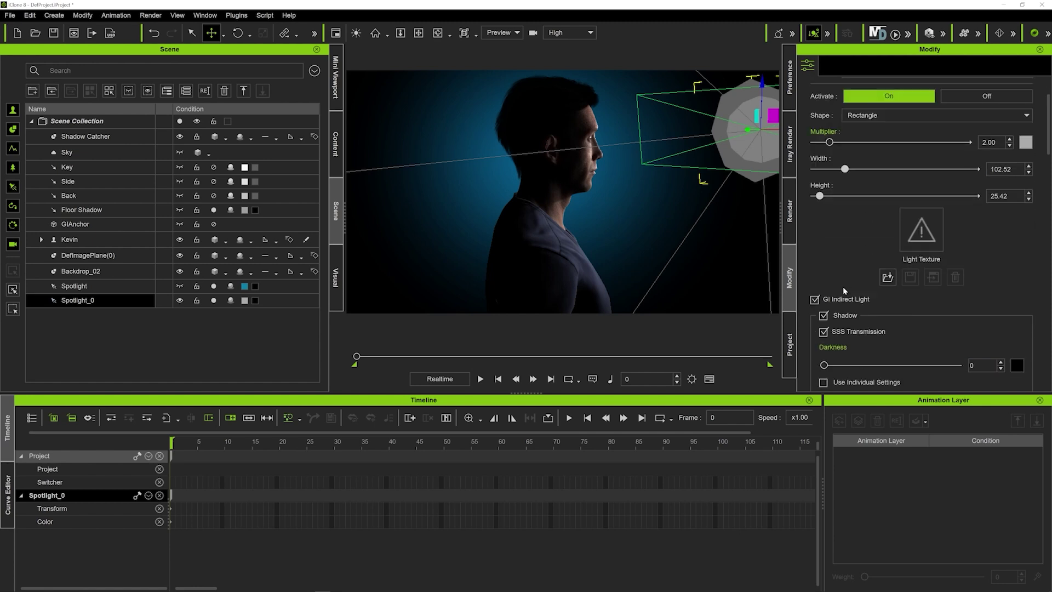
Set Spotlight_0's beam angle to 26 and move it toward the face's profile.
scroll(850, 287, "down", 3)
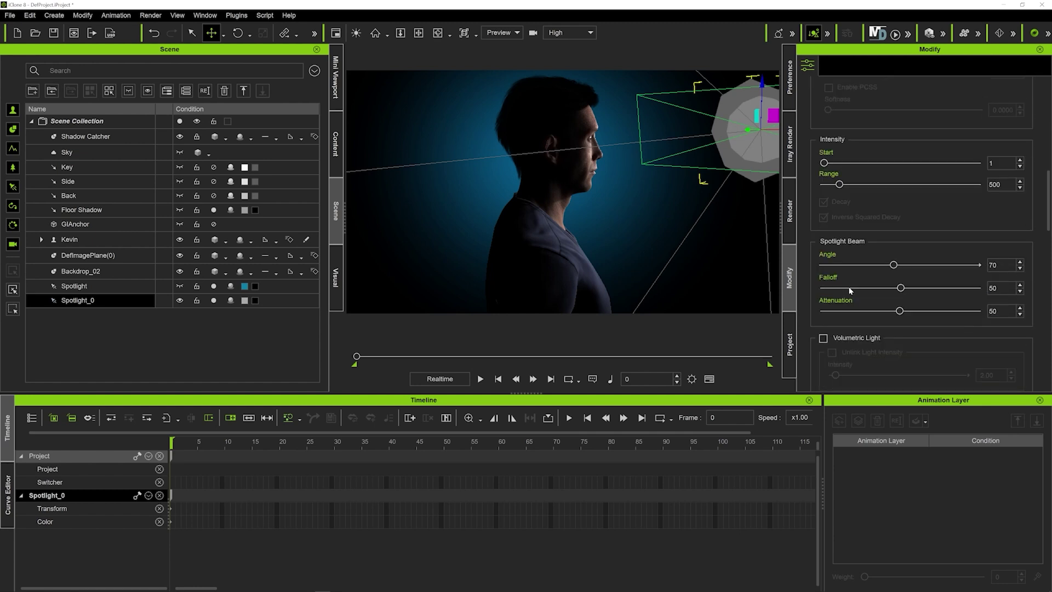
left_click_drag(893, 266, 850, 261)
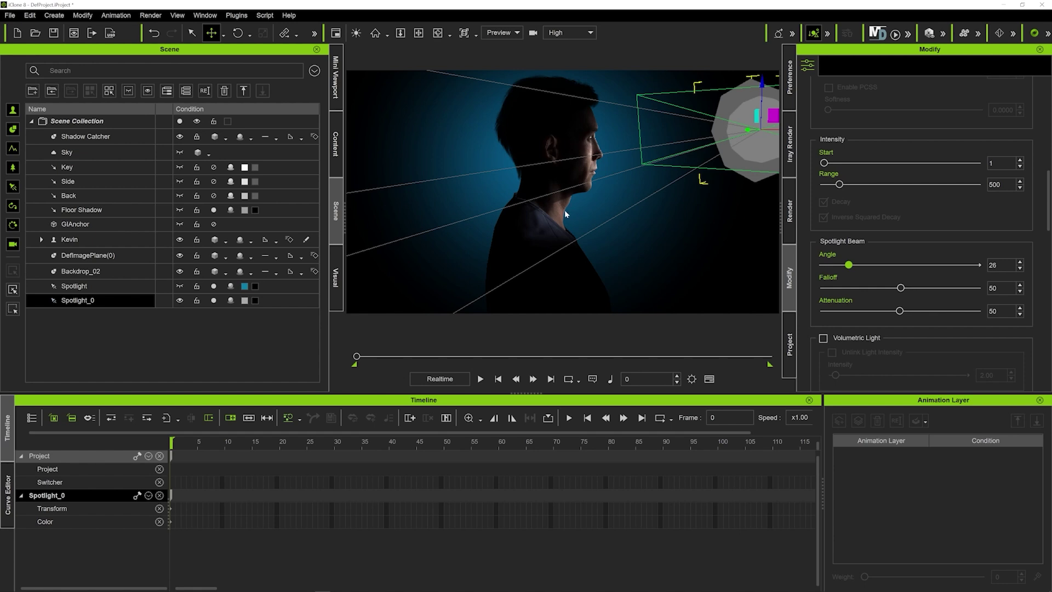
right_click_drag(566, 212, 647, 218)
right_click_drag(729, 86, 737, 115)
left_click_drag(737, 115, 755, 114)
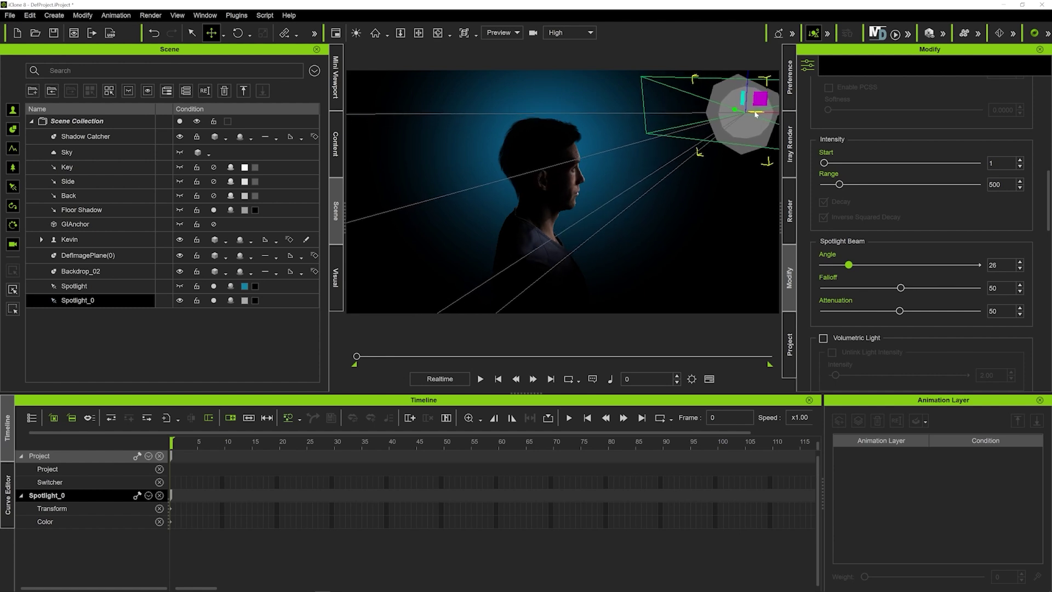
right_click_drag(599, 146, 630, 158)
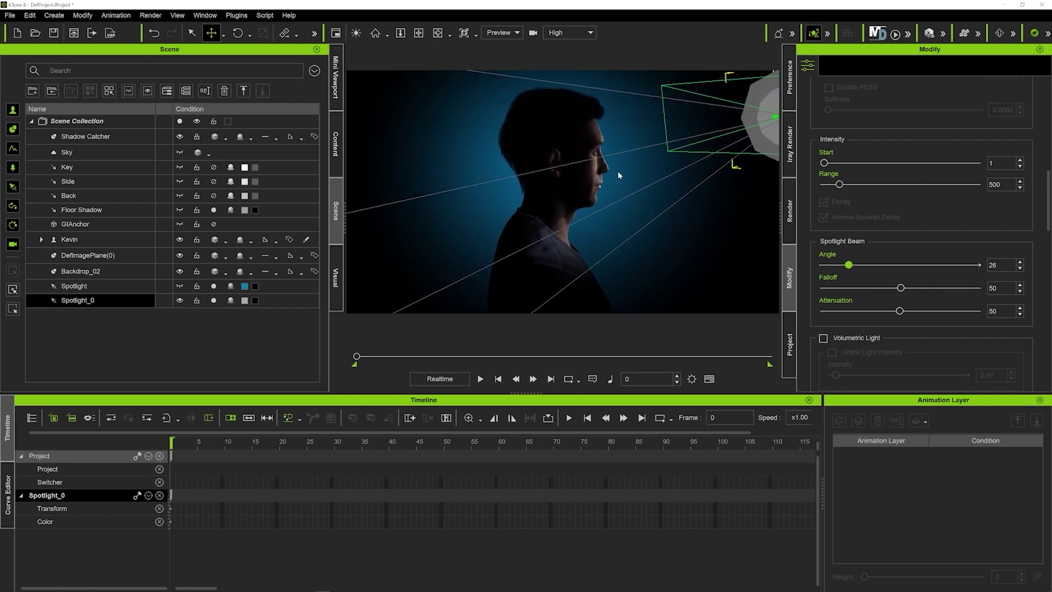
scroll(919, 202, "up", 10)
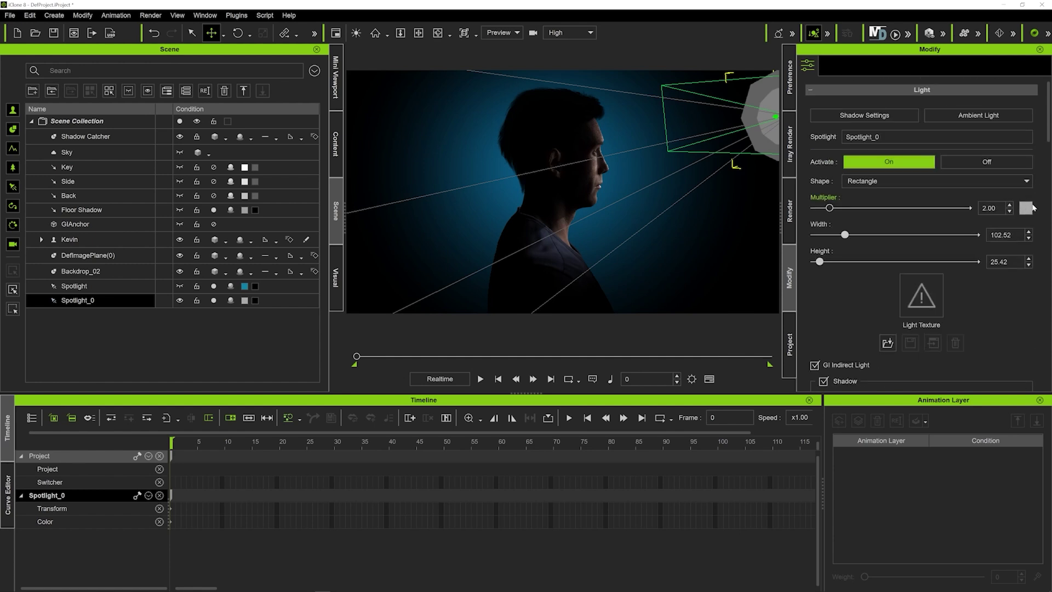
Sample the backdrop's blue #0d6ec8 as Spotlight_0's light colour.
left_click(1028, 209)
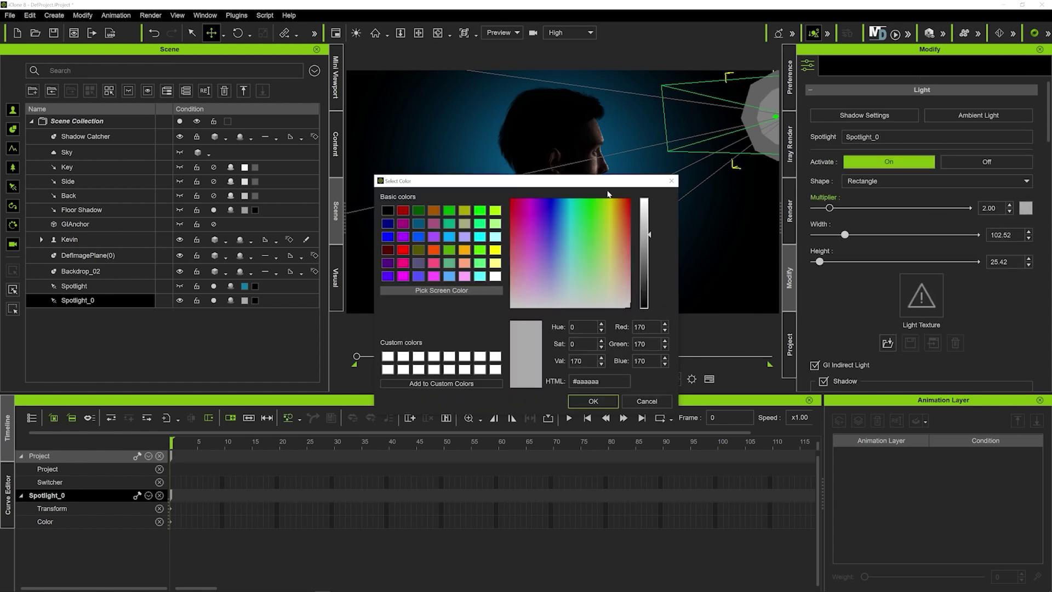
left_click_drag(597, 182, 373, 164)
left_click(218, 271)
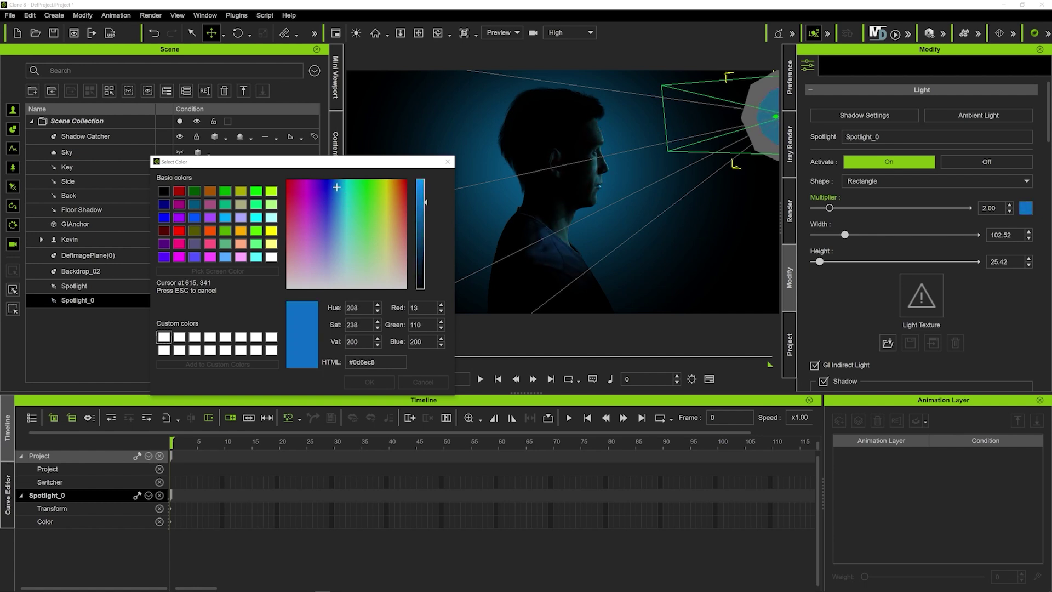
left_click(337, 187)
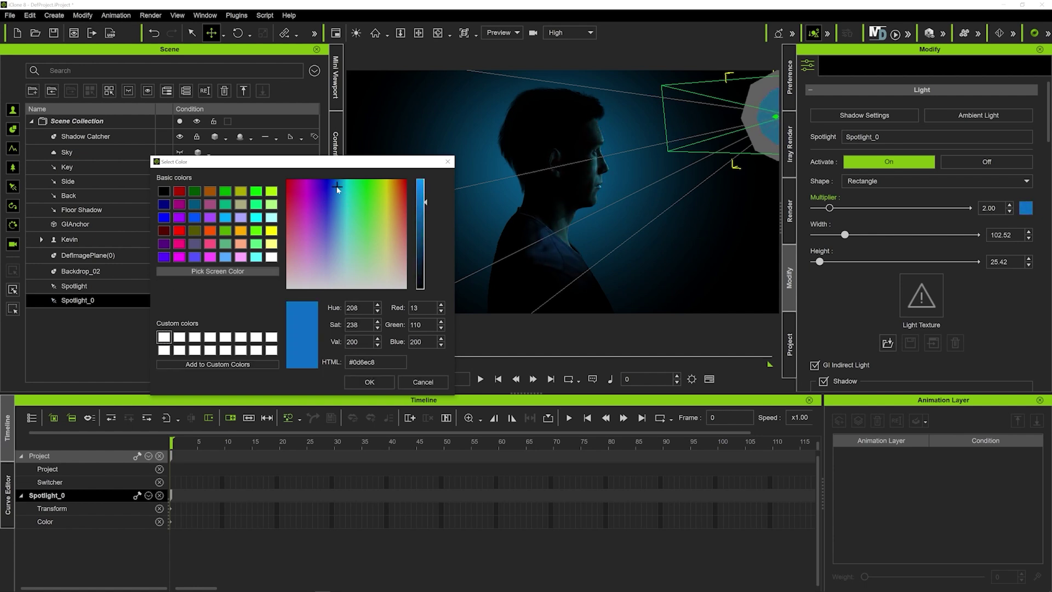
left_click(369, 382)
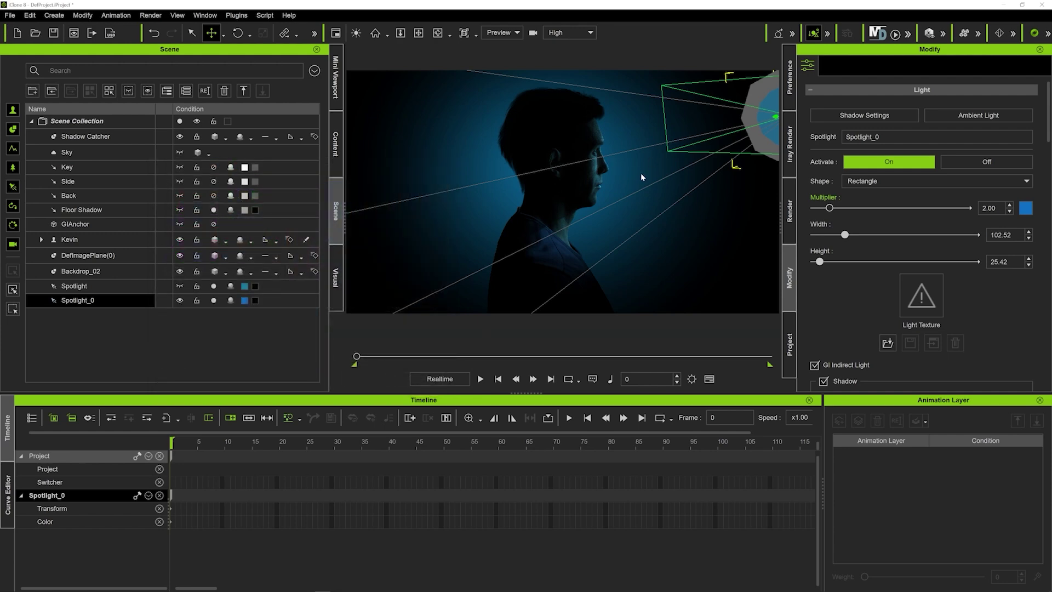
Raise Spotlight_0's multiplier to 4.28 and resize its rectangle to 126.50 by 56.26.
left_click_drag(829, 208, 848, 211)
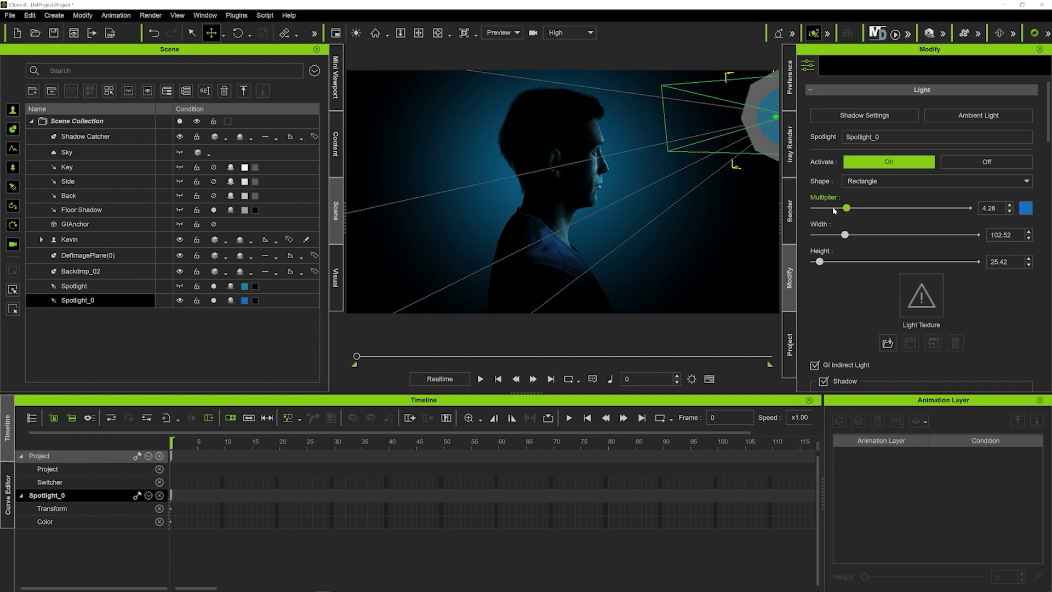
left_click_drag(844, 235, 831, 263)
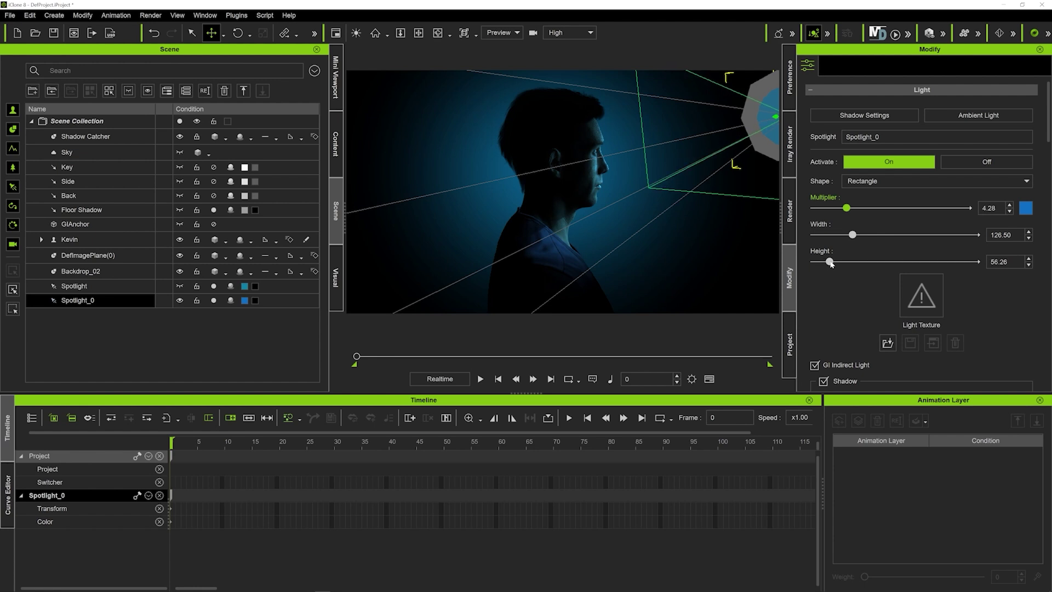
scroll(836, 293, "down", 5)
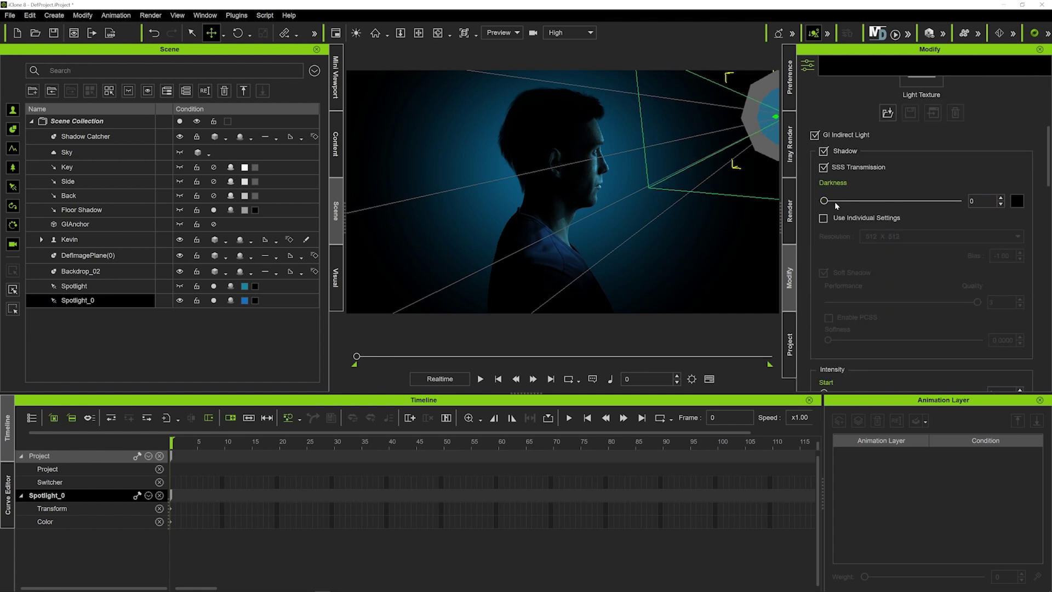
Darken Spotlight_0's shadows to 45 and raise its intensity range to 181.
left_click_drag(824, 201, 955, 201)
scroll(855, 247, "down", 5)
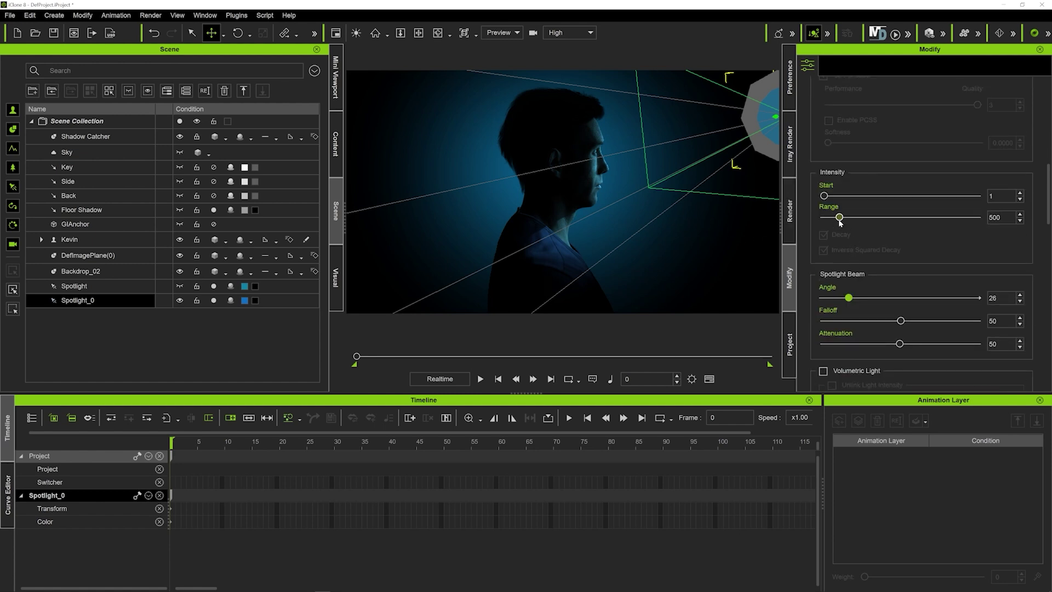
mouse_move(840, 218)
left_mouse_down()
mouse_move(994, 217)
mouse_move(828, 230)
left_mouse_up()
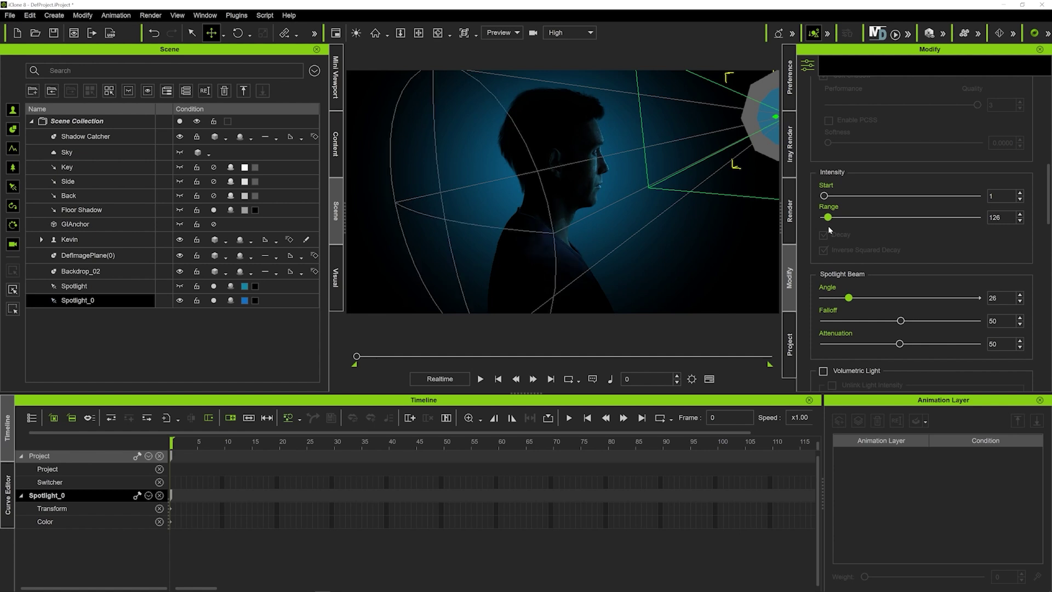
left_click(1019, 214)
left_click(1019, 214)
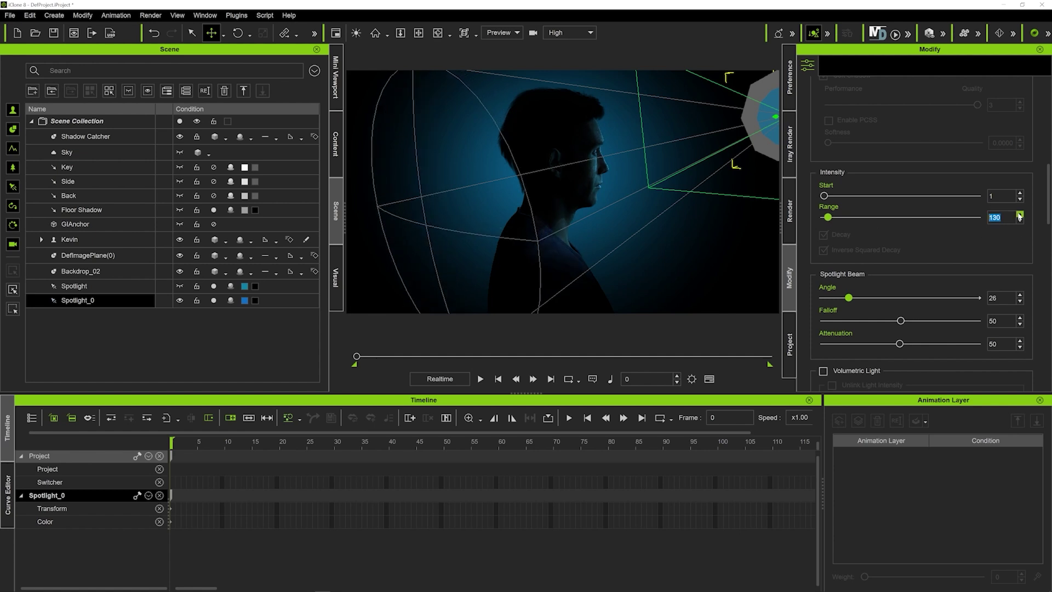
left_click_drag(828, 217, 829, 218)
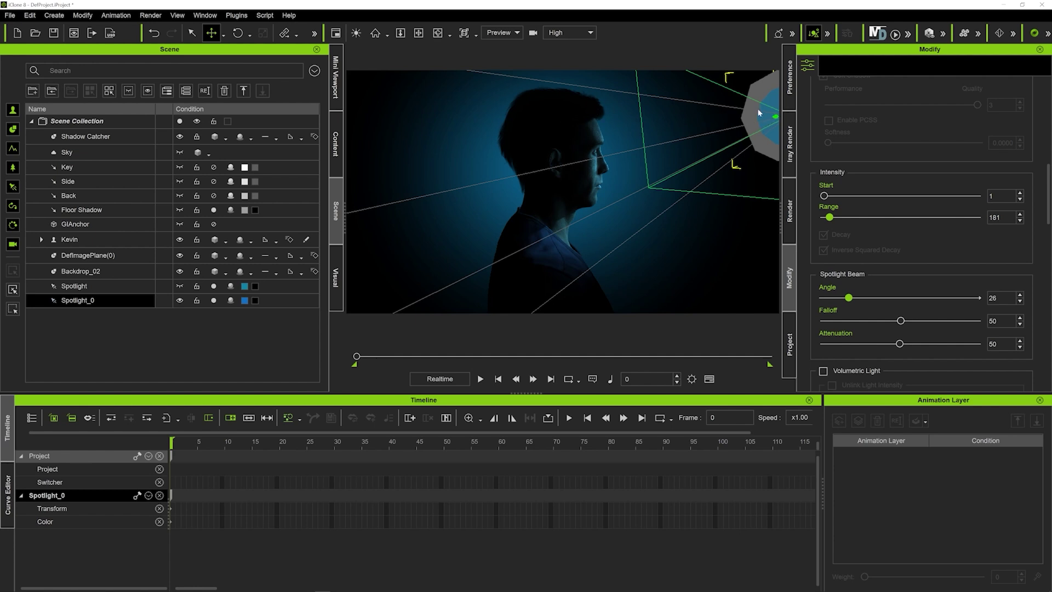
Clone Spotlight_0 as Spotlight_1 and raise the copy higher above the man's head.
key("f")
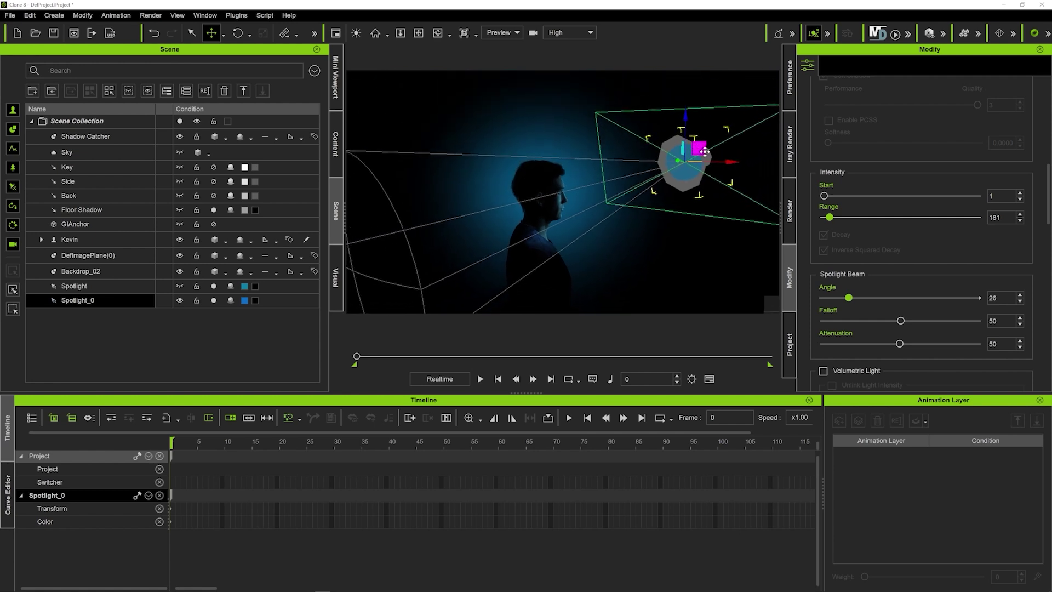
left_click_drag(733, 164, 647, 156, "shift")
left_click_drag(599, 114, 573, 52)
right_click_drag(580, 93, 564, 170)
scroll(569, 144, "up", 5)
scroll(571, 144, "up", 5)
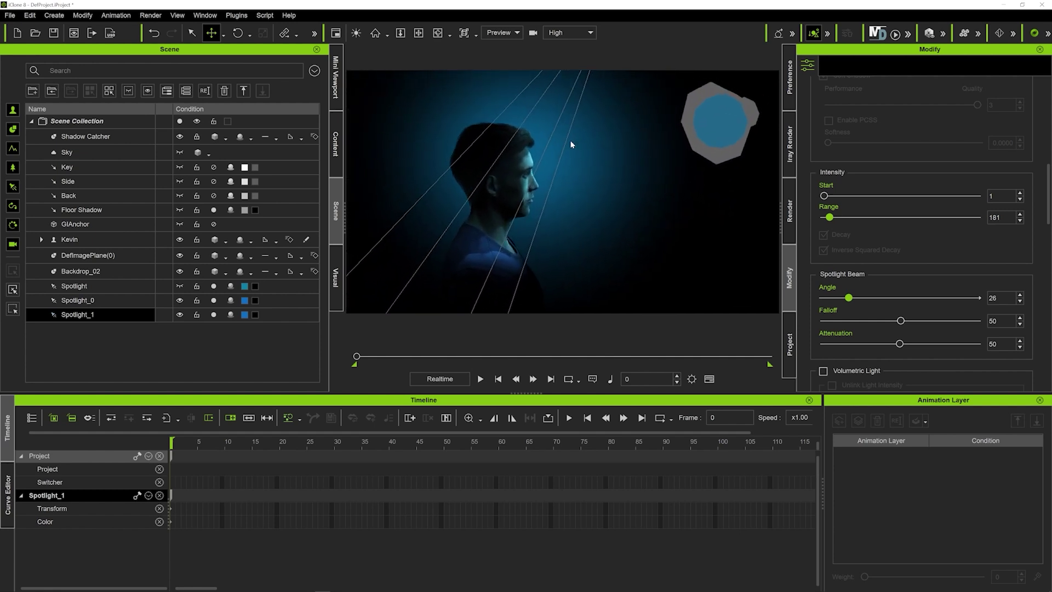
mouse_move(617, 138)
right_mouse_down()
mouse_move(591, 139)
mouse_move(615, 124)
right_mouse_up()
Lower Spotlight_1's multiplier to 0.44 so it only lightly touches the head.
scroll(847, 221, "up", 6)
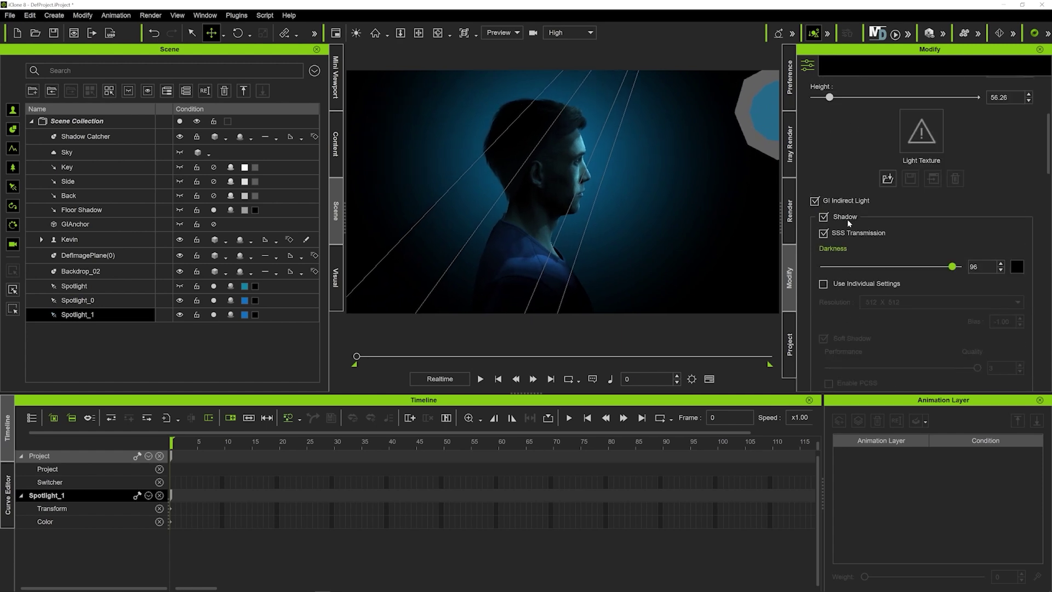
left_click_drag(846, 176, 820, 176)
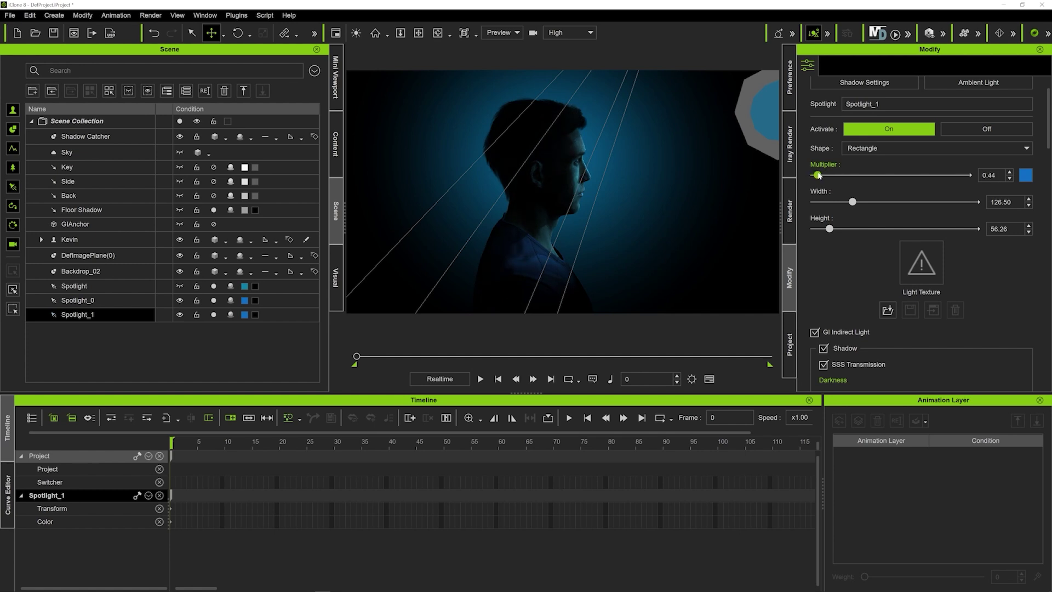
right_click_drag(640, 164, 710, 128)
mouse_move(654, 189)
right_mouse_down()
mouse_move(670, 193)
mouse_move(641, 192)
right_mouse_up()
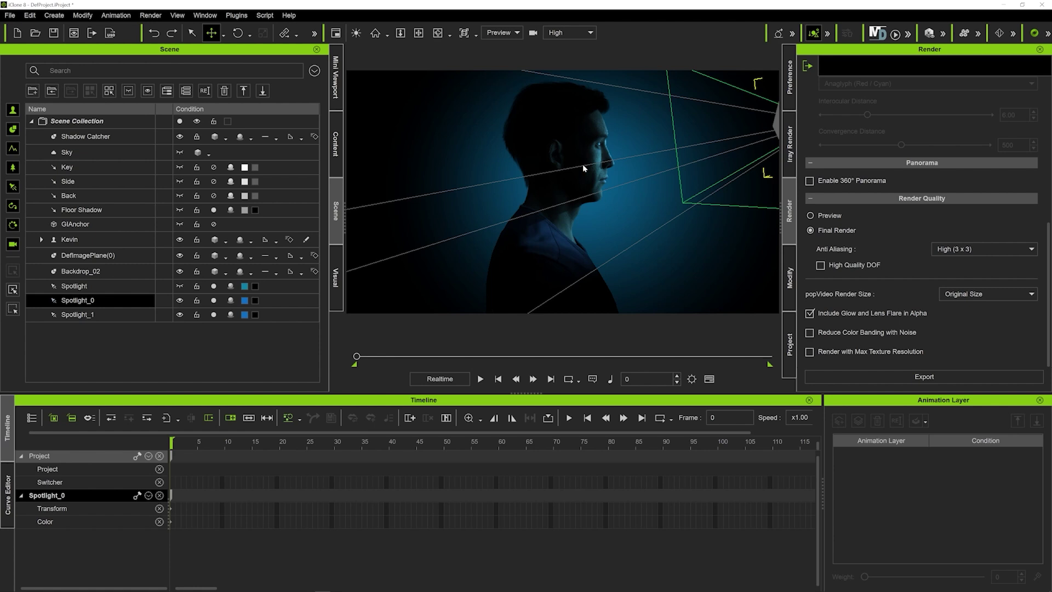
Move Spotlight_0 up-left, then slightly right, so its beam rims the face from the front.
scroll(736, 135, "down", 3)
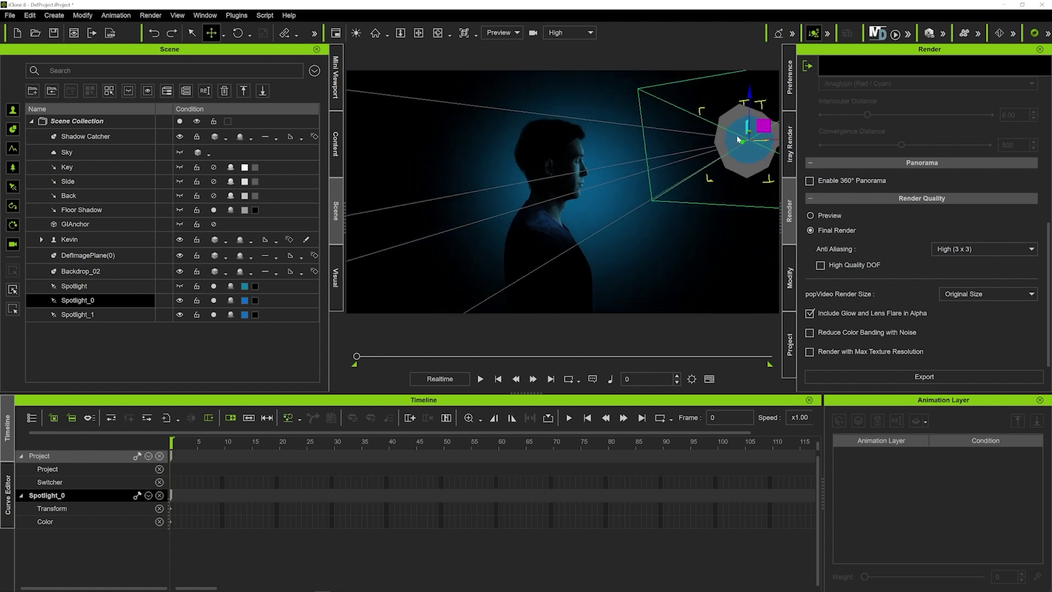
left_click_drag(759, 128, 745, 69)
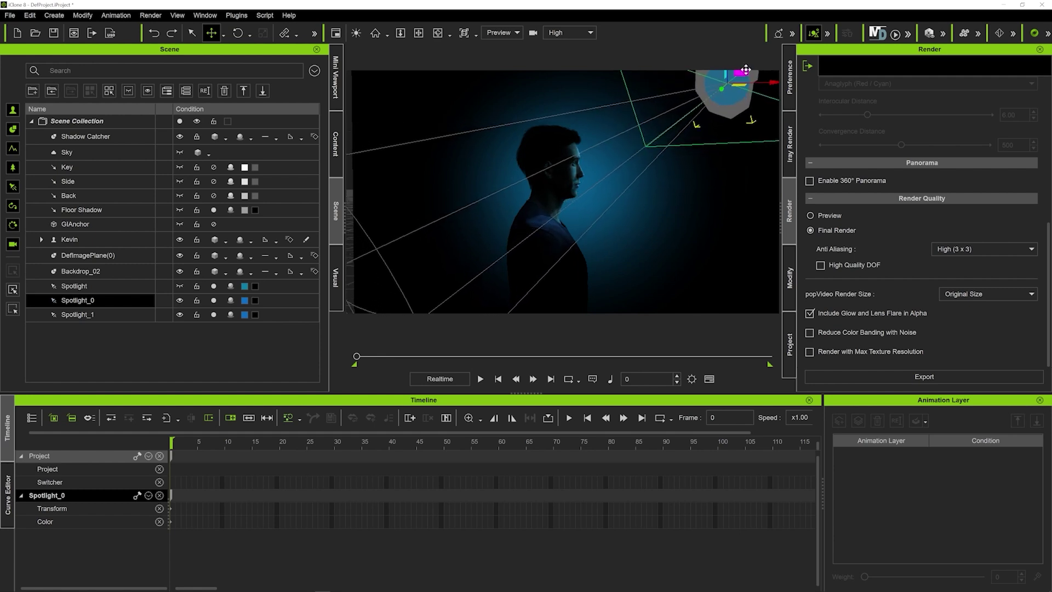
scroll(630, 192, "up", 5)
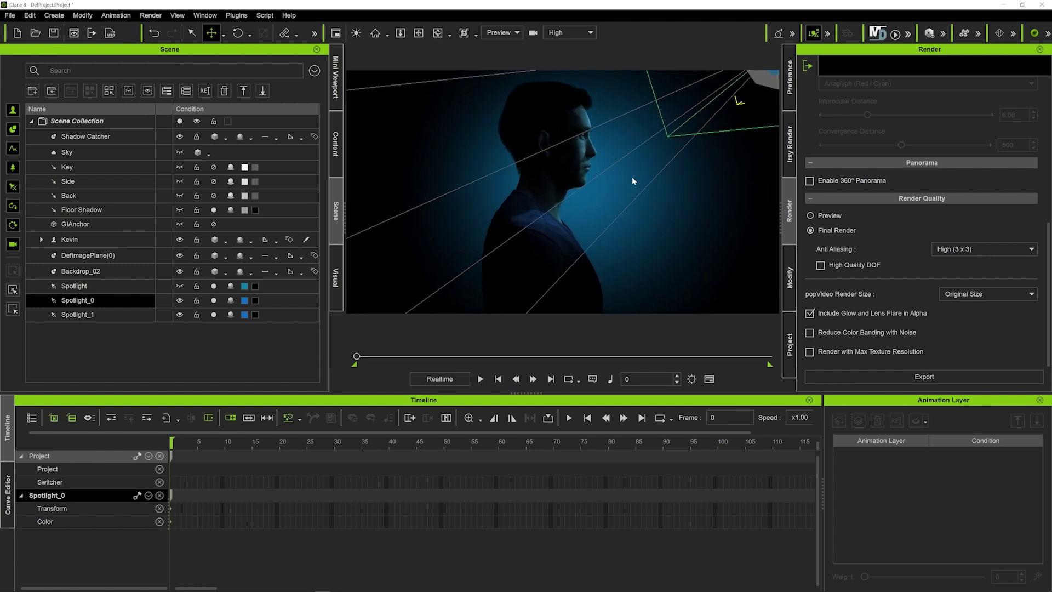
middle_click_drag(615, 177, 620, 191)
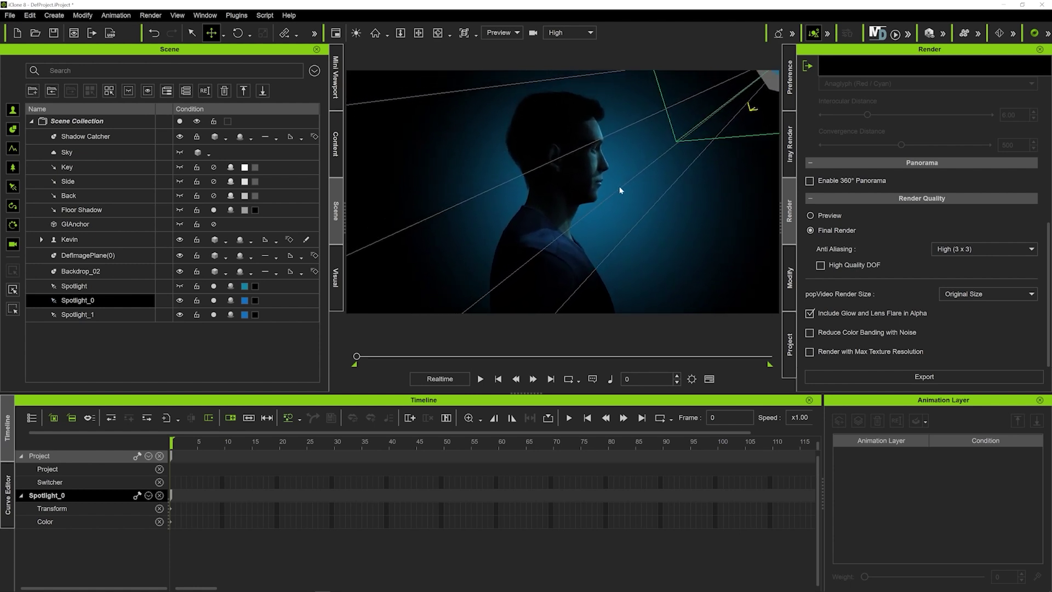
scroll(751, 157, "down", 5)
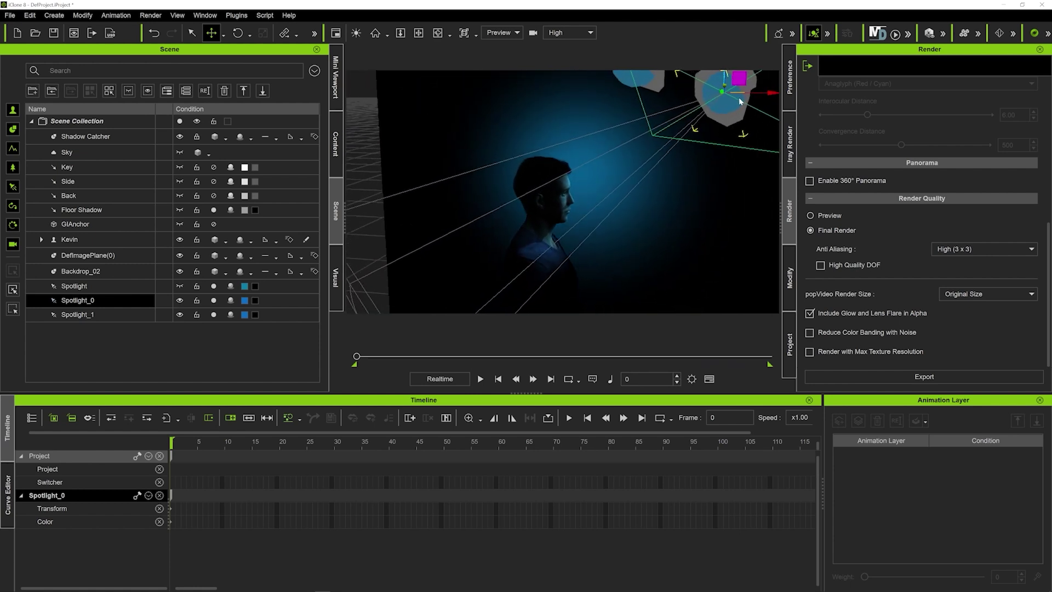
left_click_drag(734, 92, 743, 92)
scroll(597, 218, "up", 6)
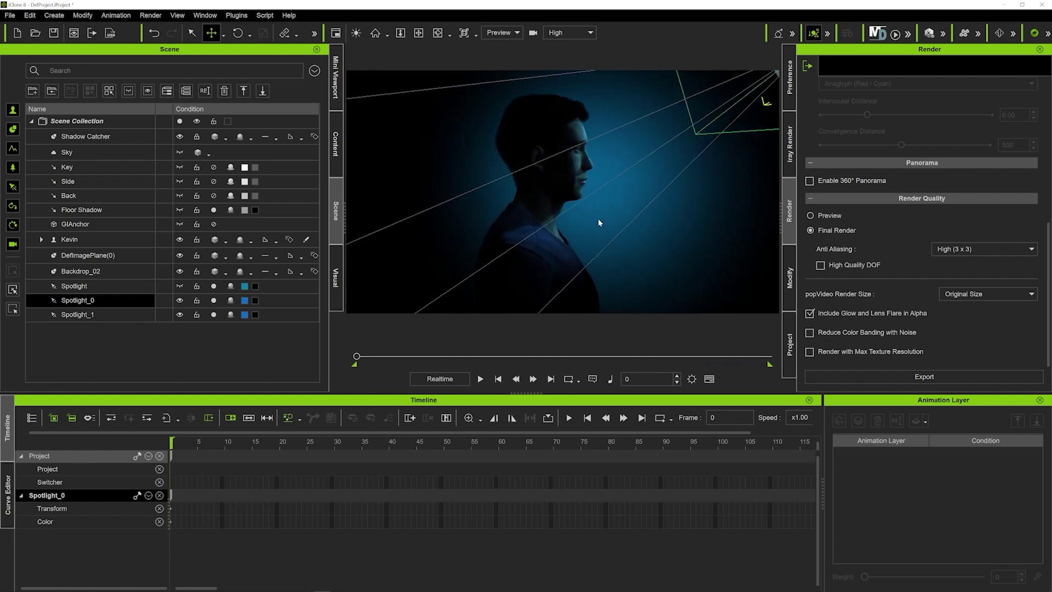
right_click_drag(679, 145, 698, 103)
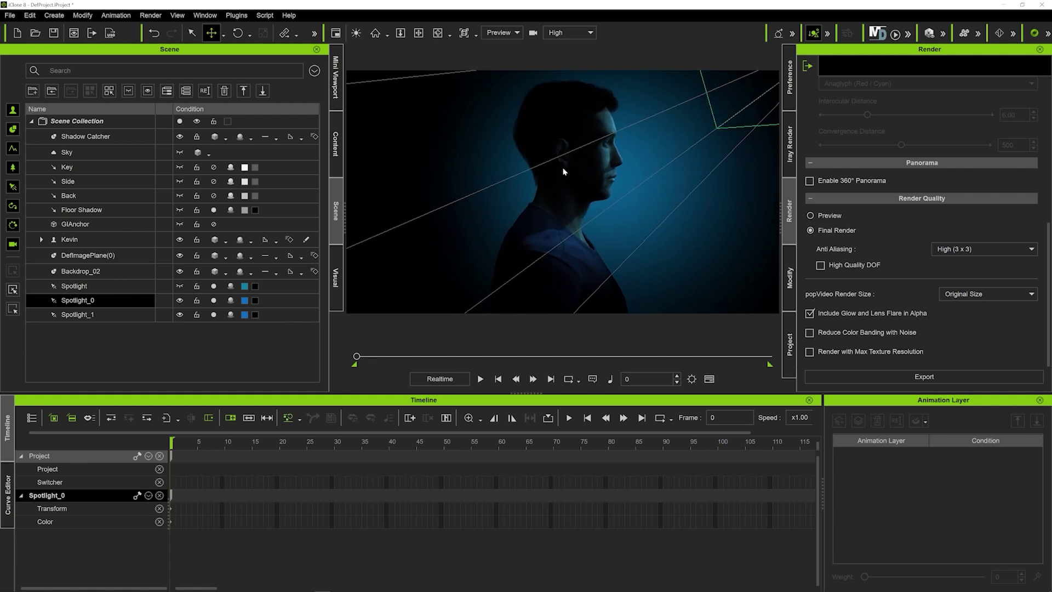
left_click(790, 268)
Narrow Spotlight_0's width to 45.98 and raise its multiplier to 5.68.
scroll(849, 242, "down", 5)
scroll(868, 302, "up", 10)
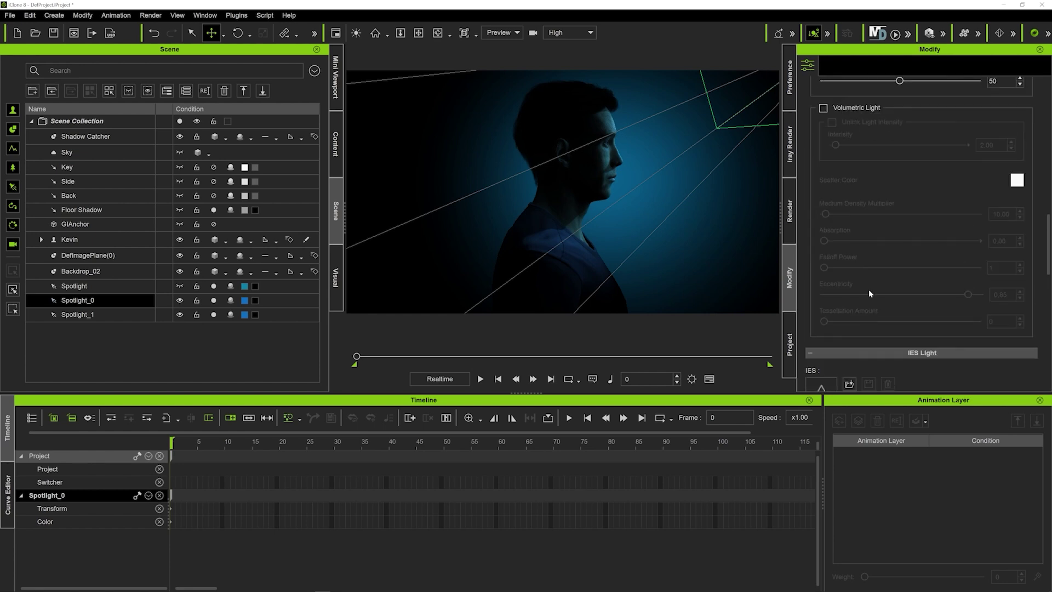
scroll(873, 301, "up", 3)
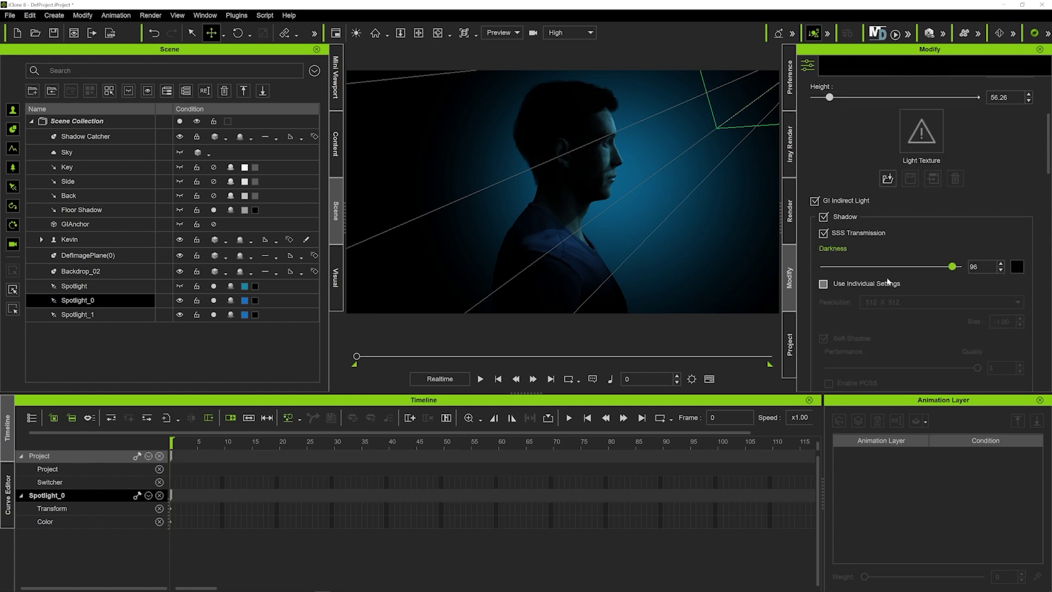
scroll(873, 245, "up", 3)
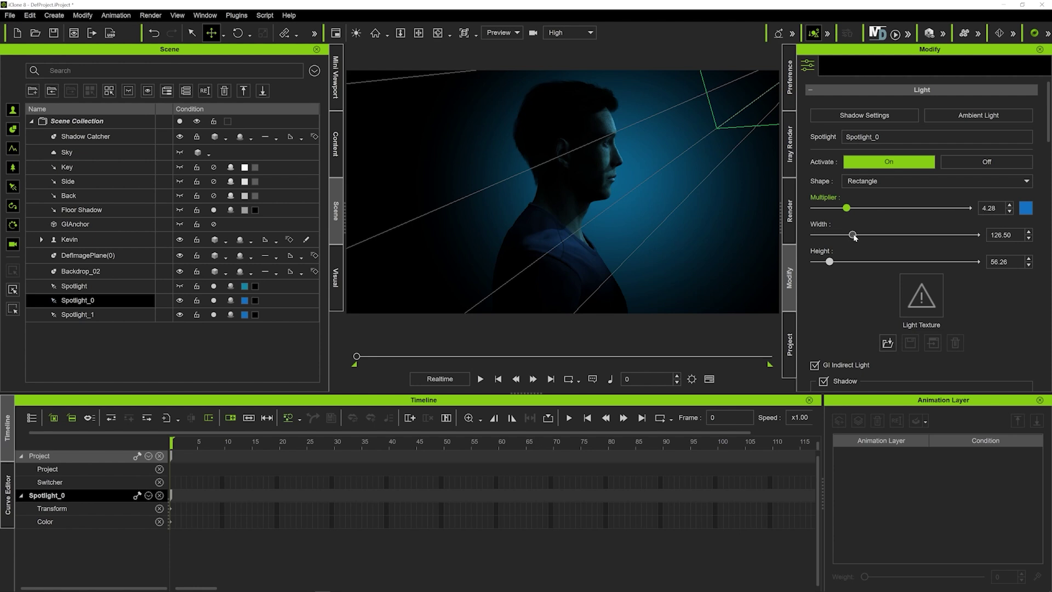
left_click_drag(852, 236, 860, 210)
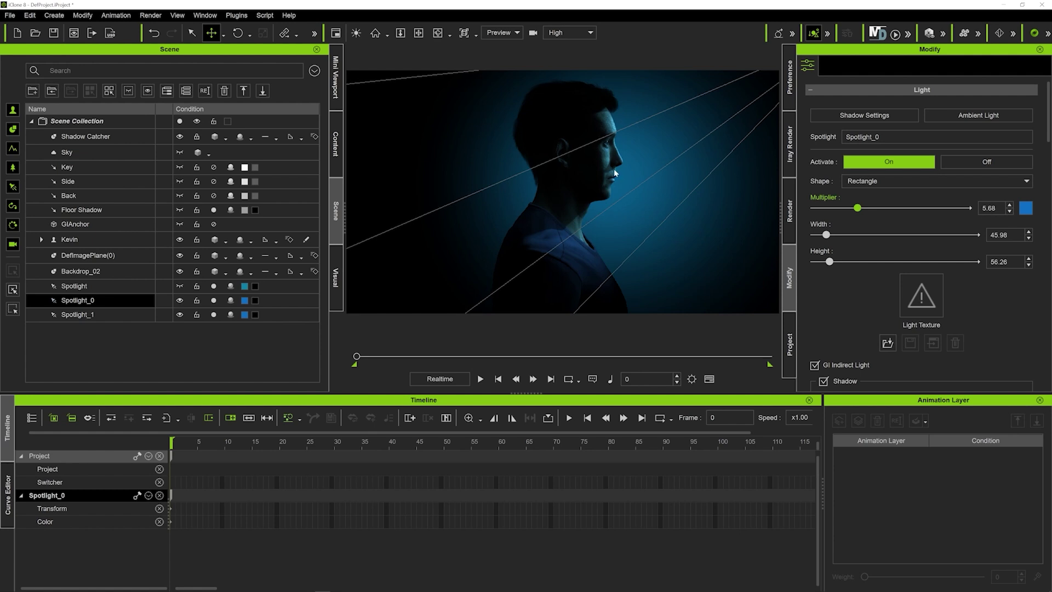
Shift Spotlight_1 left and aim its beam at the man's head and shoulder, back in profile view.
scroll(604, 161, "down", 5)
left_click(637, 106)
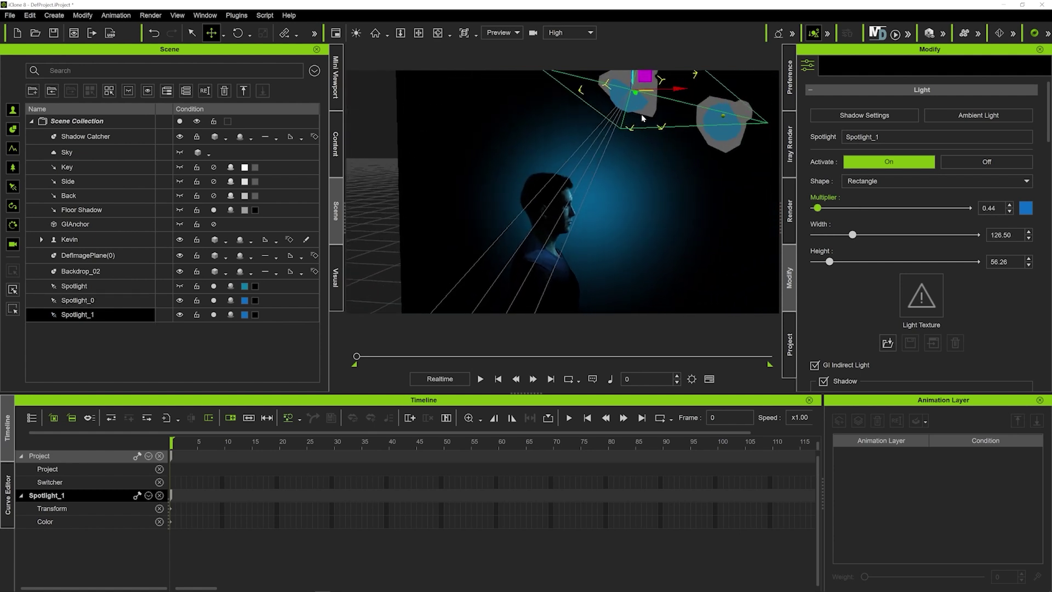
left_click_drag(639, 100, 622, 97)
mouse_move(623, 97)
right_mouse_down()
mouse_move(619, 117)
mouse_move(617, 97)
right_mouse_up()
left_click_drag(618, 97, 618, 99)
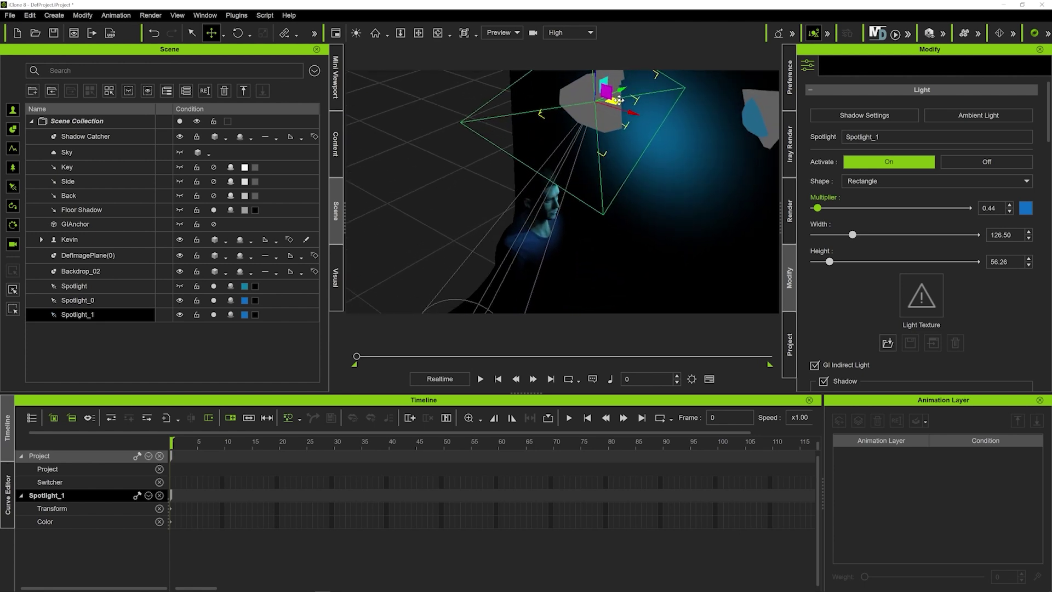
key("ctrl+z")
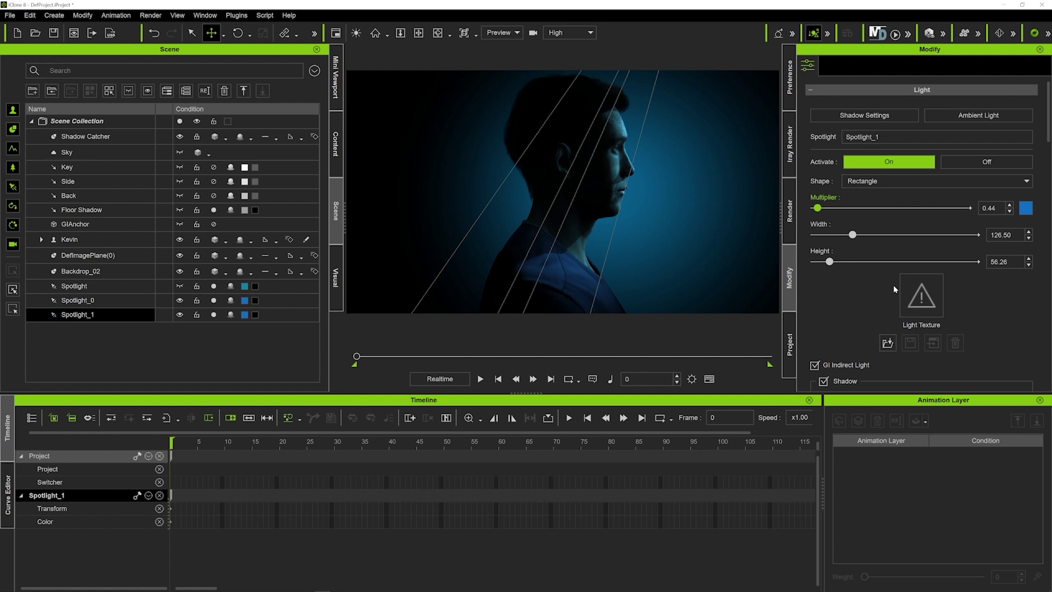
Tighten Spotlight_1's spotlight beam angle.
scroll(893, 285, "down", 2)
scroll(909, 264, "down", 5)
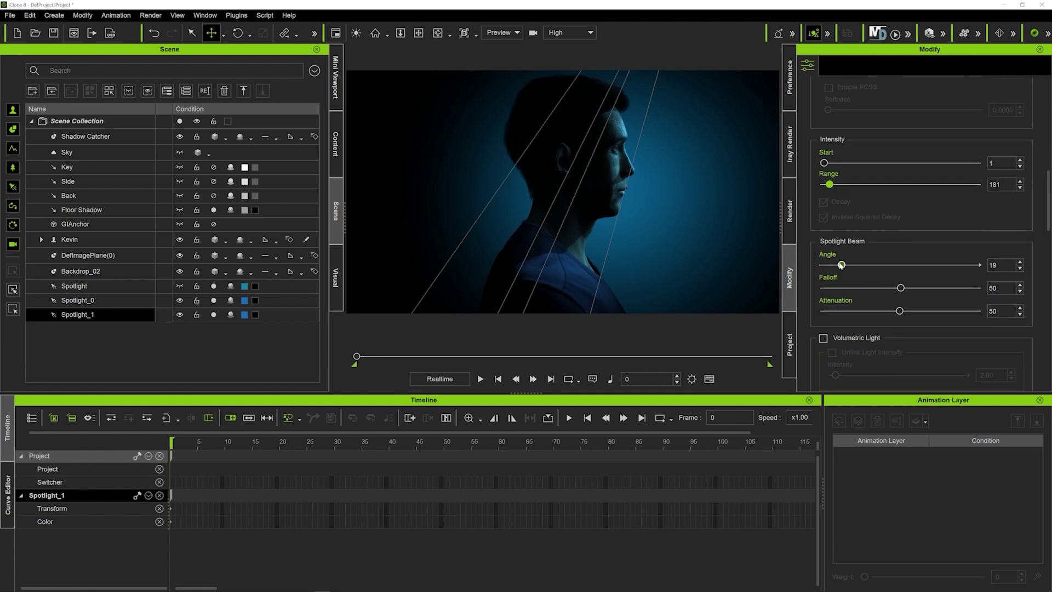
mouse_move(841, 265)
left_mouse_down()
mouse_move(857, 264)
mouse_move(843, 259)
left_mouse_up()
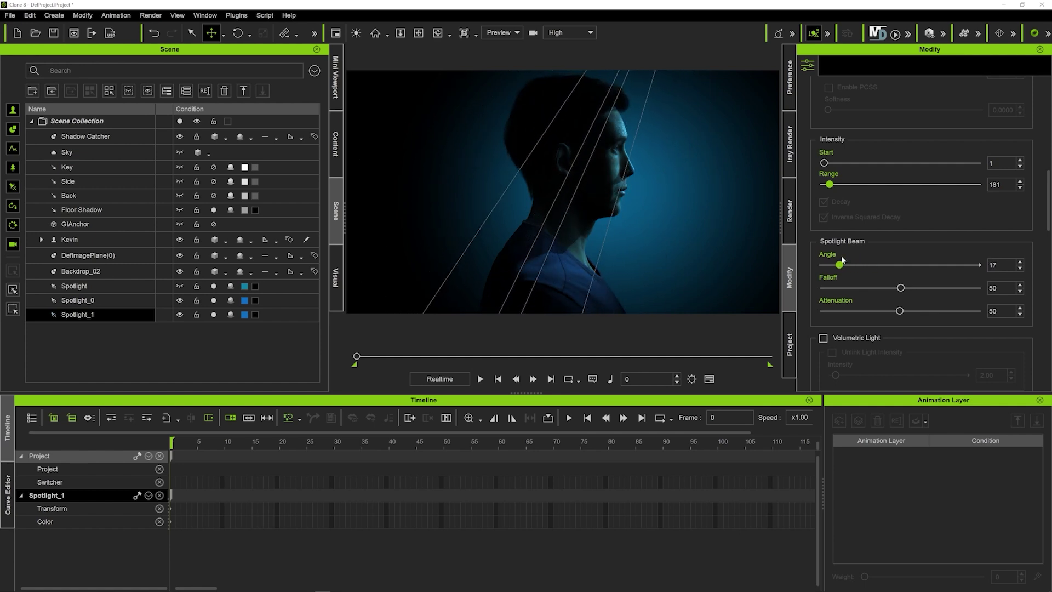
Give Spotlight_0 shadow darkness 100 and a 26° beam angle.
scroll(843, 260, "up", 5)
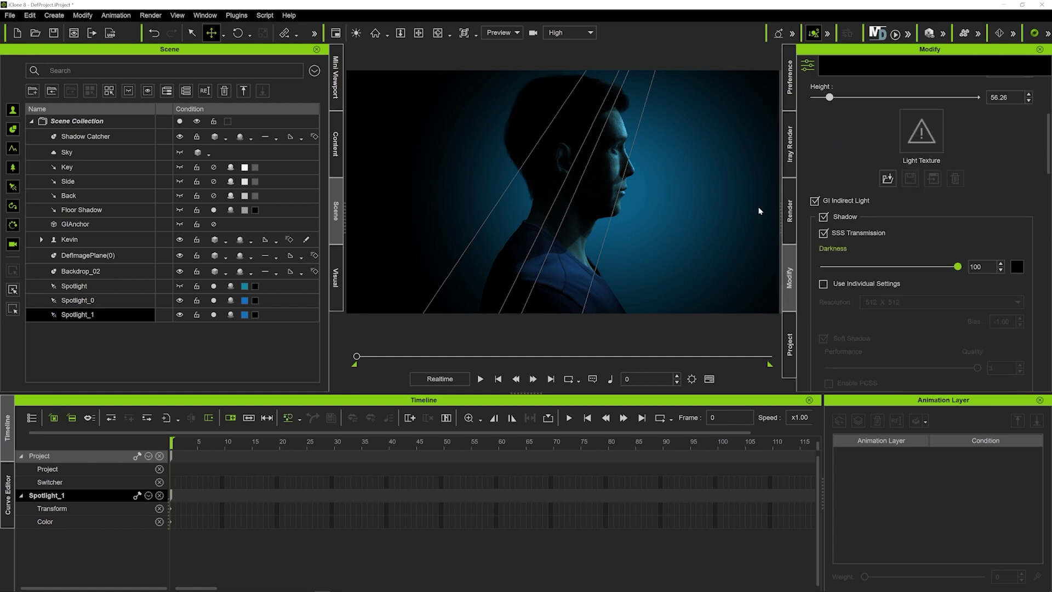
left_click(76, 300)
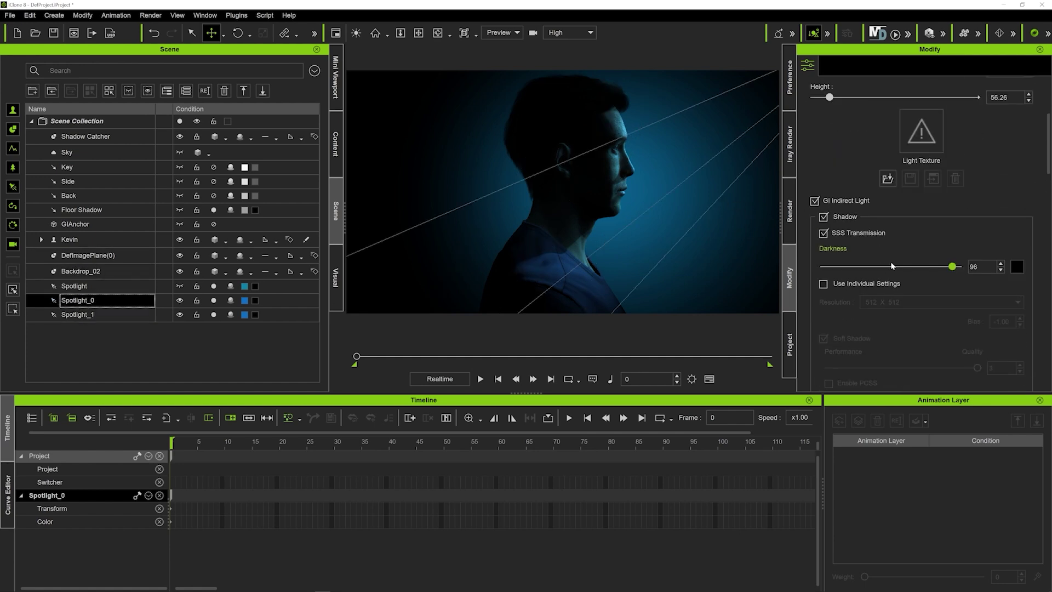
left_click_drag(952, 267, 958, 266)
scroll(871, 271, "down", 3)
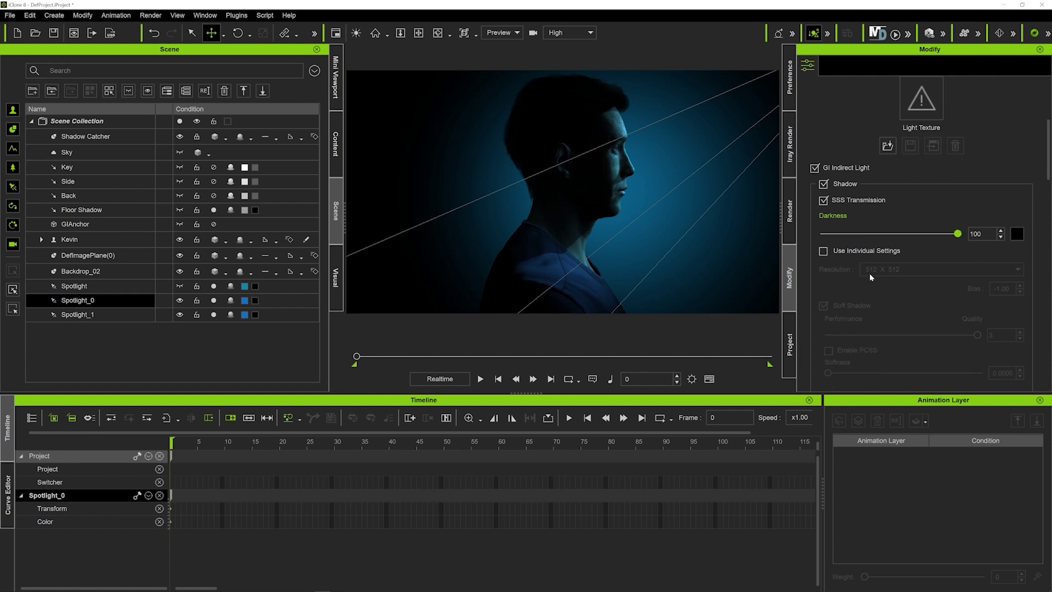
scroll(870, 276, "down", 2)
left_click_drag(850, 265, 826, 264)
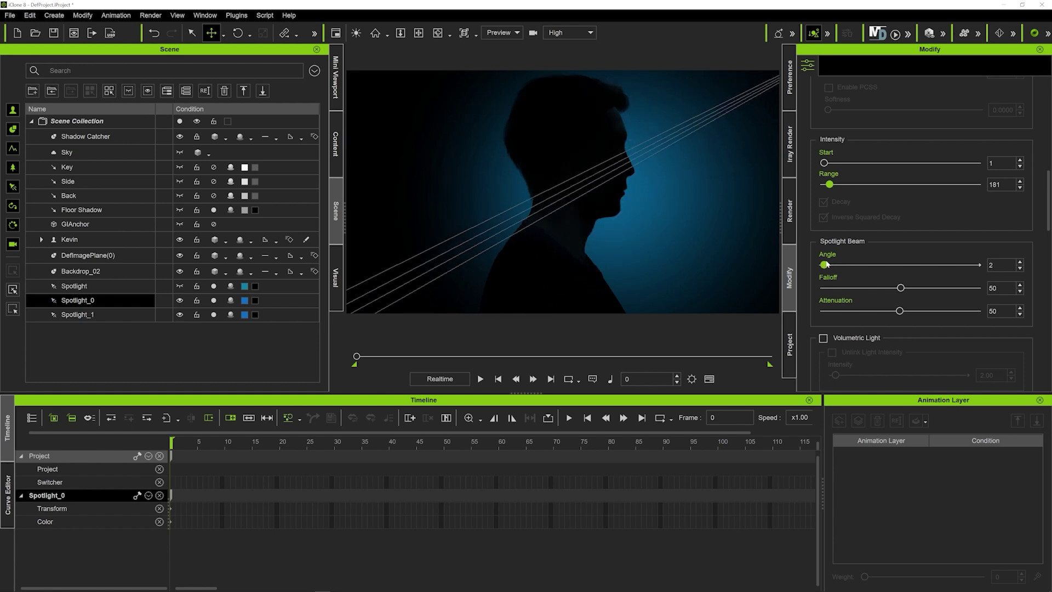
left_click_drag(826, 264, 848, 266)
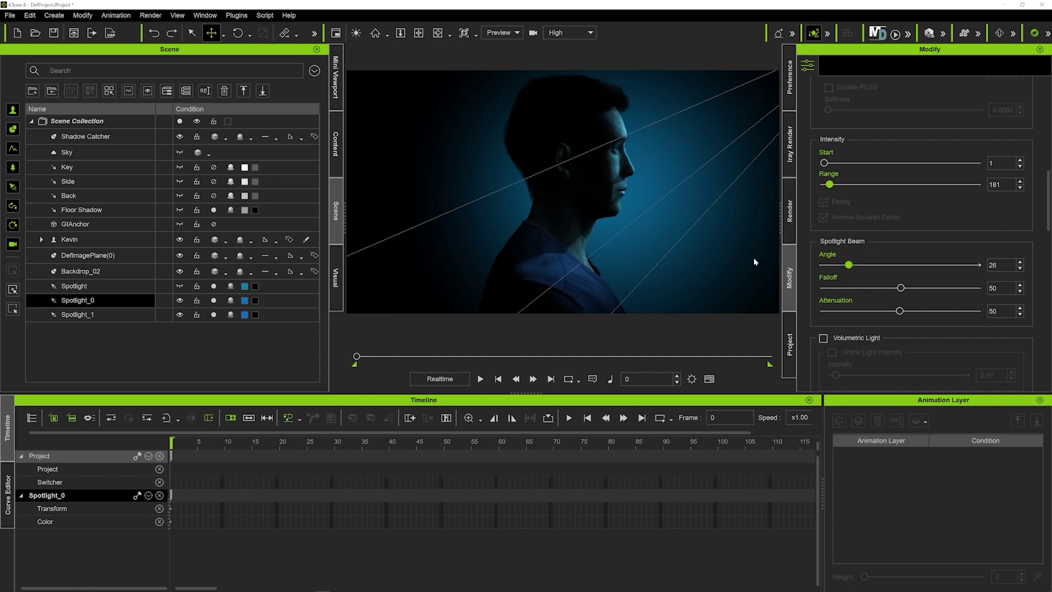